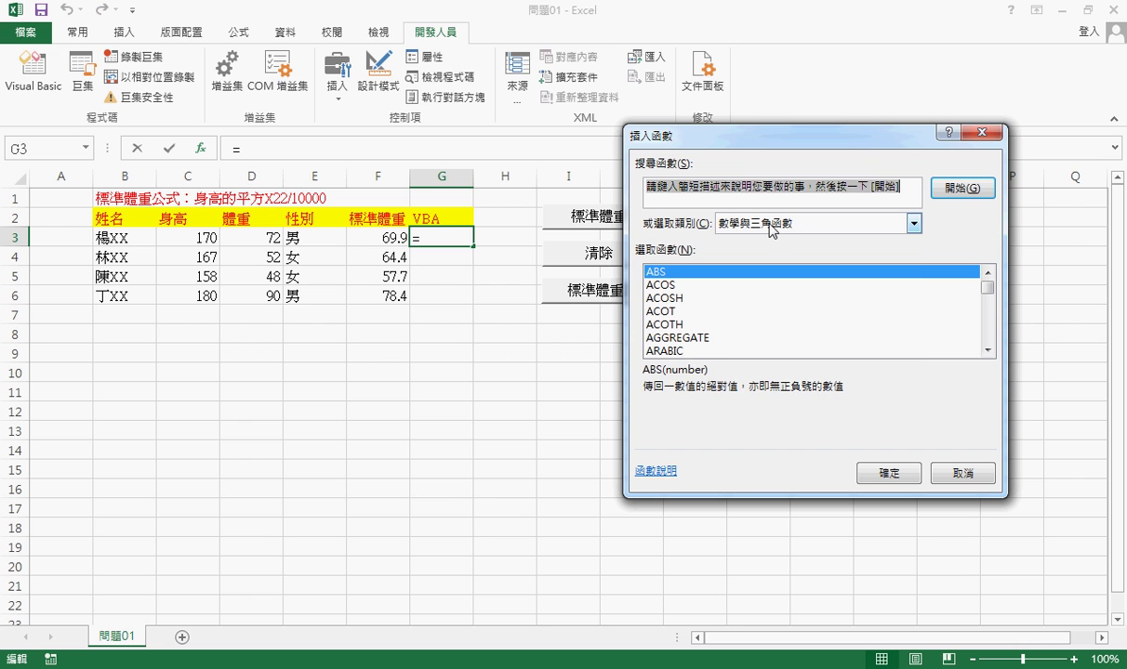
Enter =標準體重函數2(C3,E3) in G3 from the user-defined functions, returning 69.9
click(732, 221)
click(739, 381)
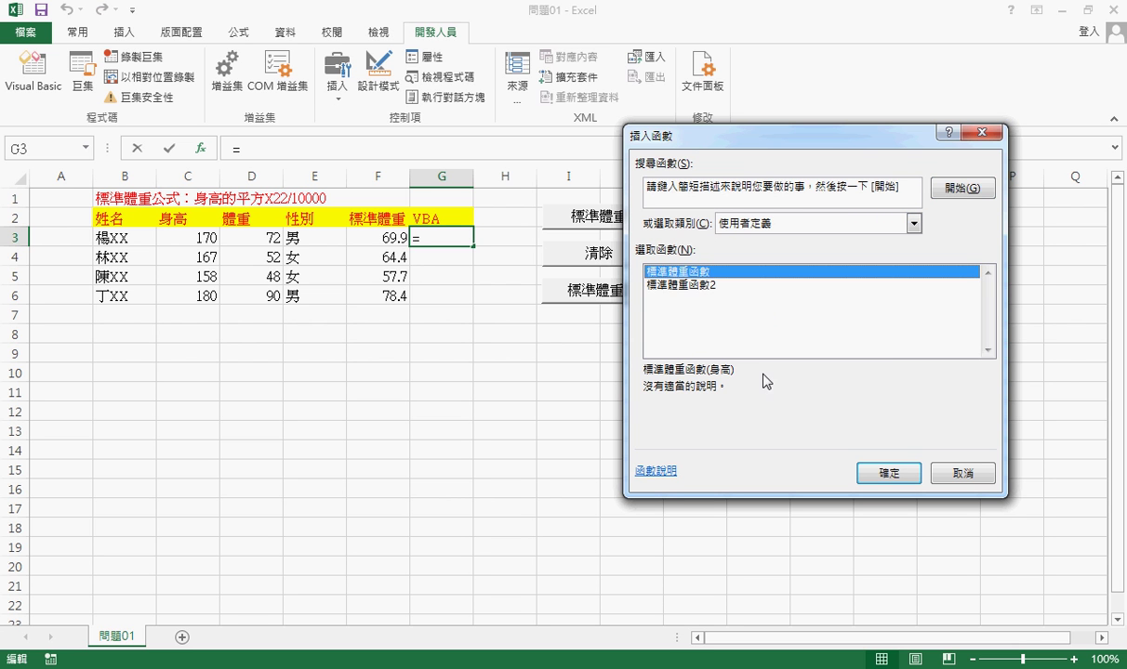
click(684, 286)
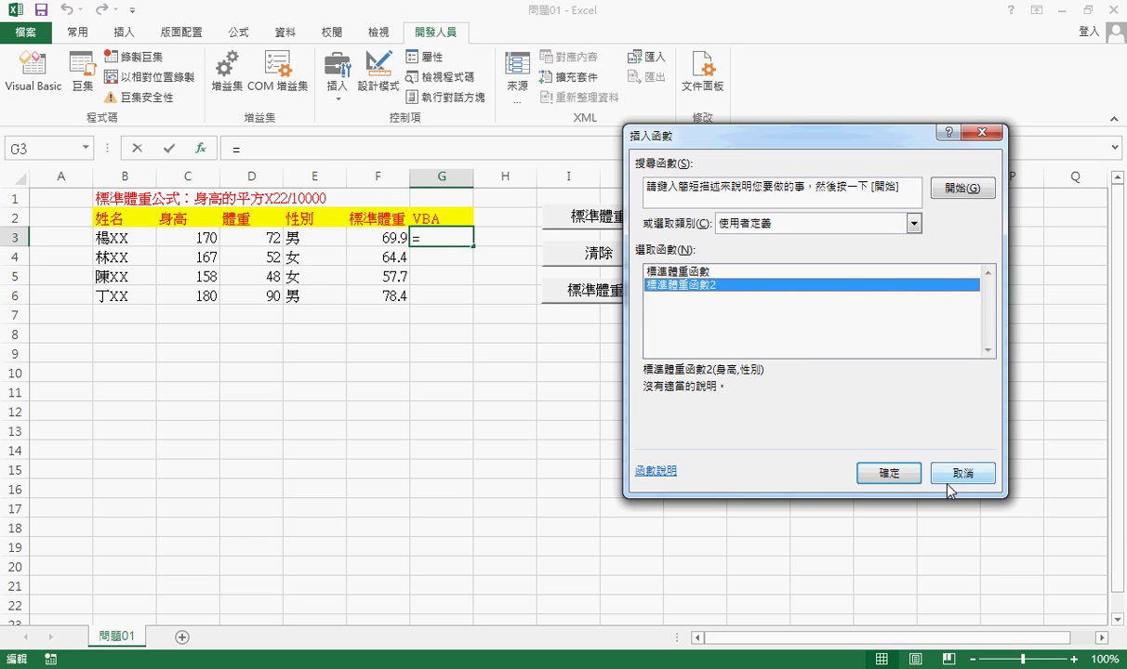
click(897, 465)
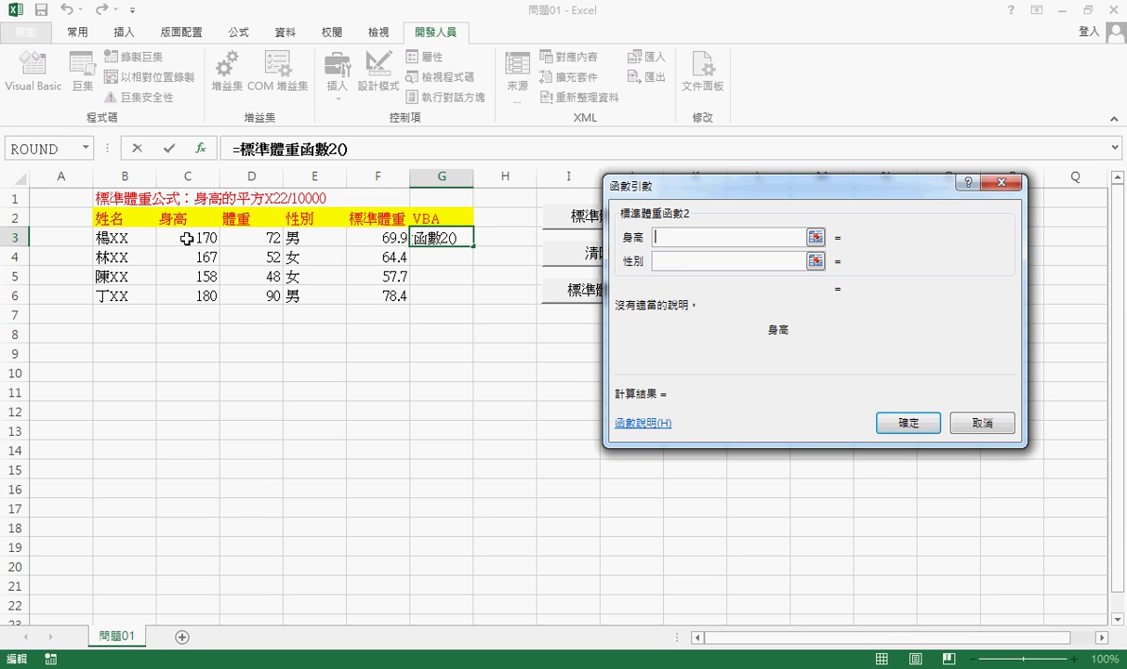
click(178, 237)
key(Tab)
click(315, 242)
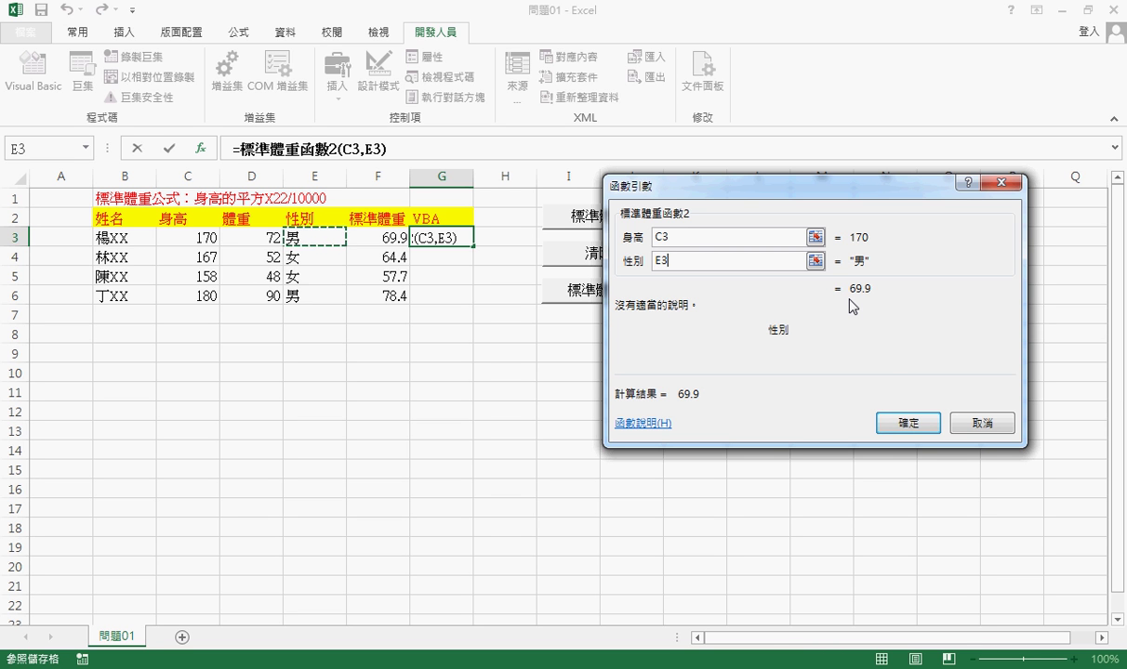
click(895, 427)
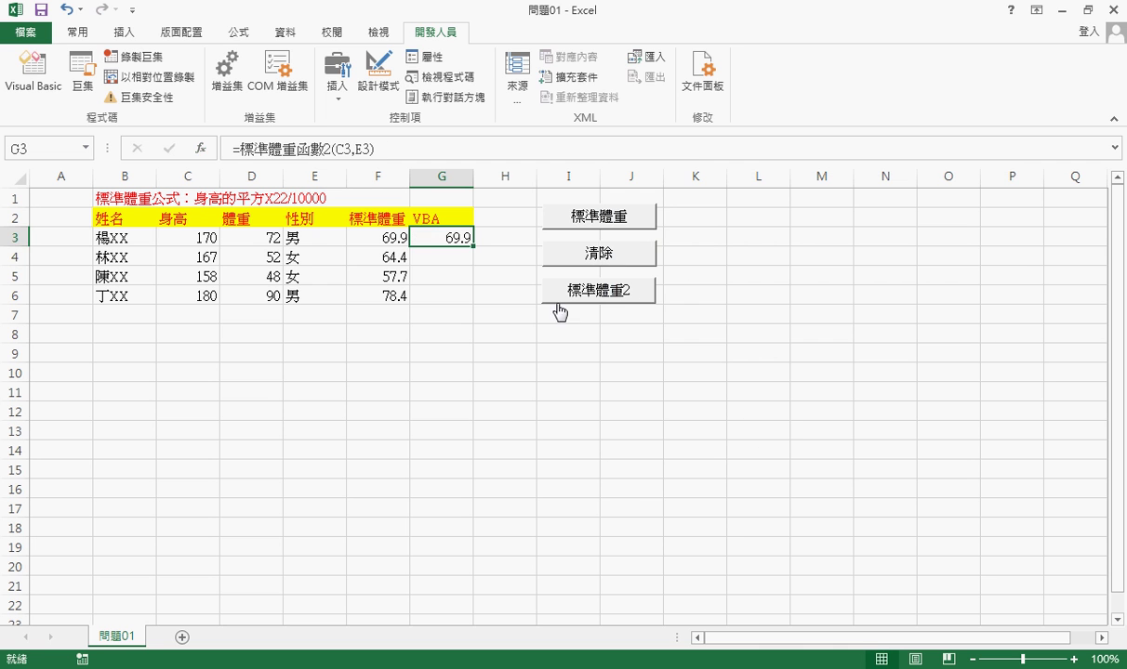
Fill the G3 formula down to G6, giving 69.9, 64.4, 57.7 and 78.4
drag(473, 245, 475, 305)
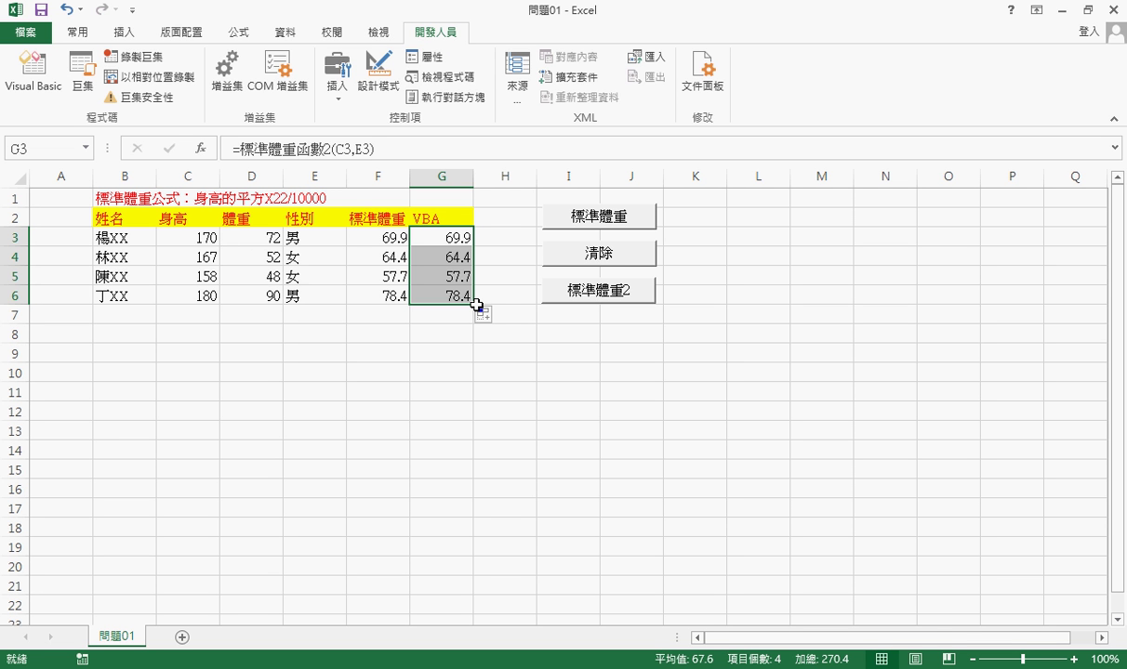
Open the VBA editor, shift its window, and choose Function in the Add Procedure dialog
click(32, 95)
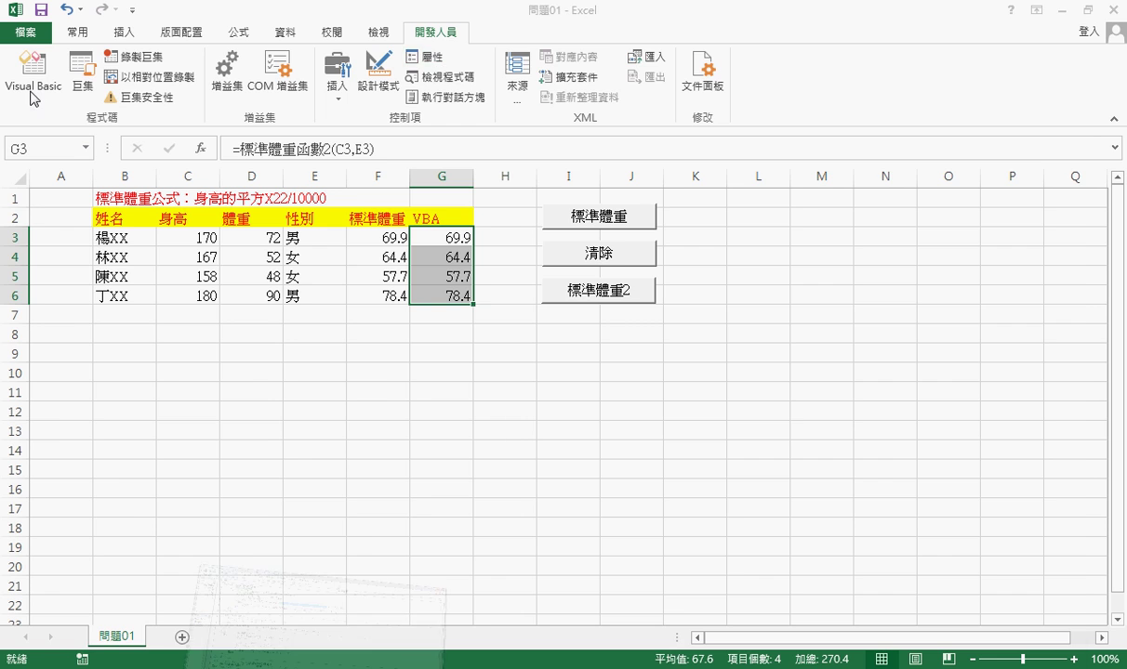
mouse_move(456, 26)
mouse_down()
mouse_move(534, 26)
mouse_move(488, 37)
mouse_up()
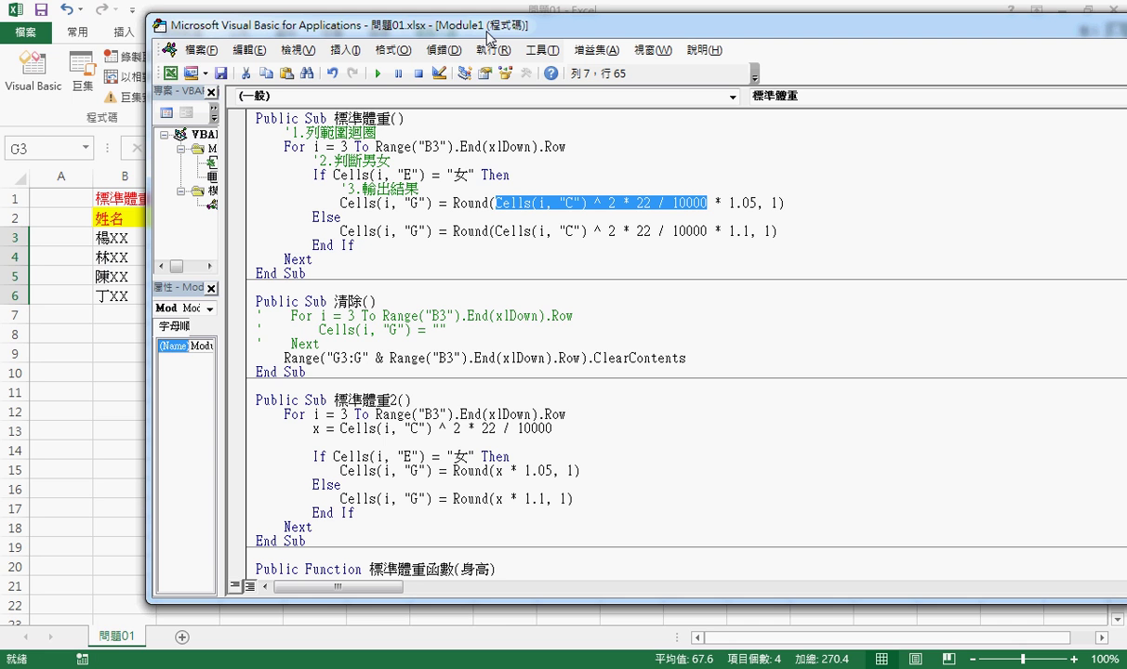
click(345, 49)
click(358, 73)
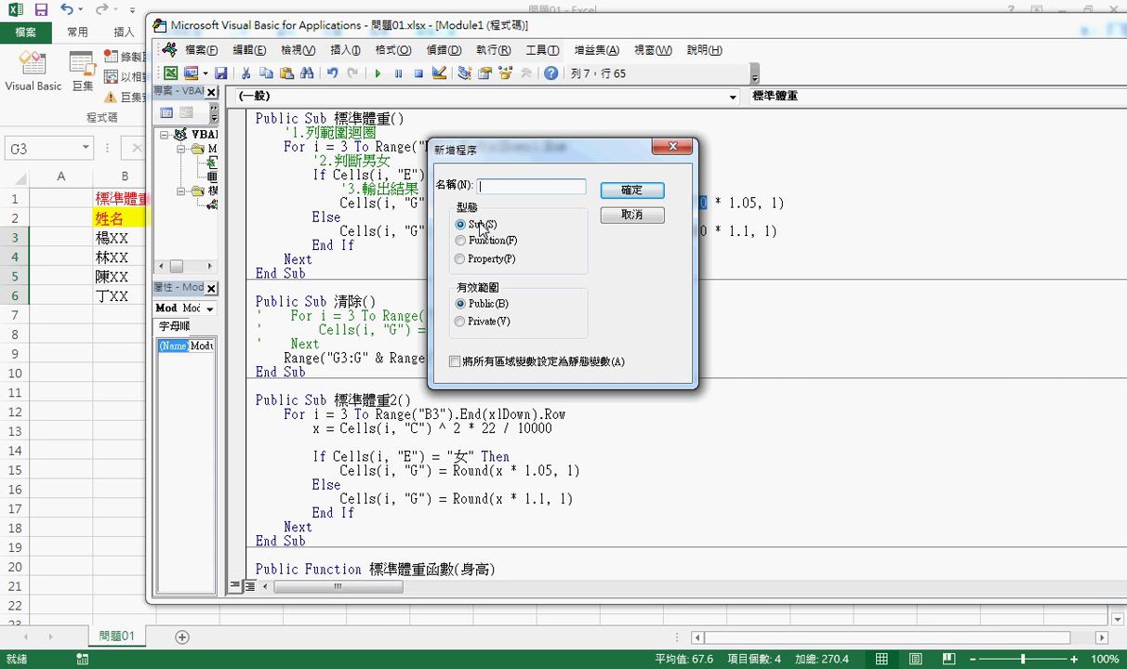
click(483, 243)
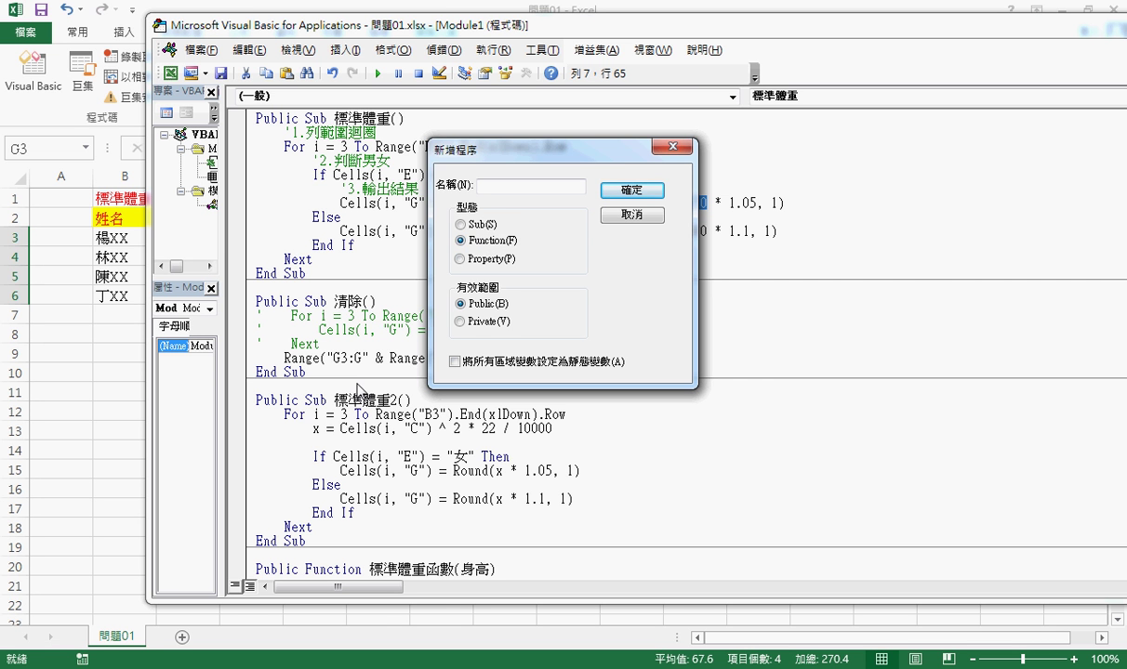
click(630, 215)
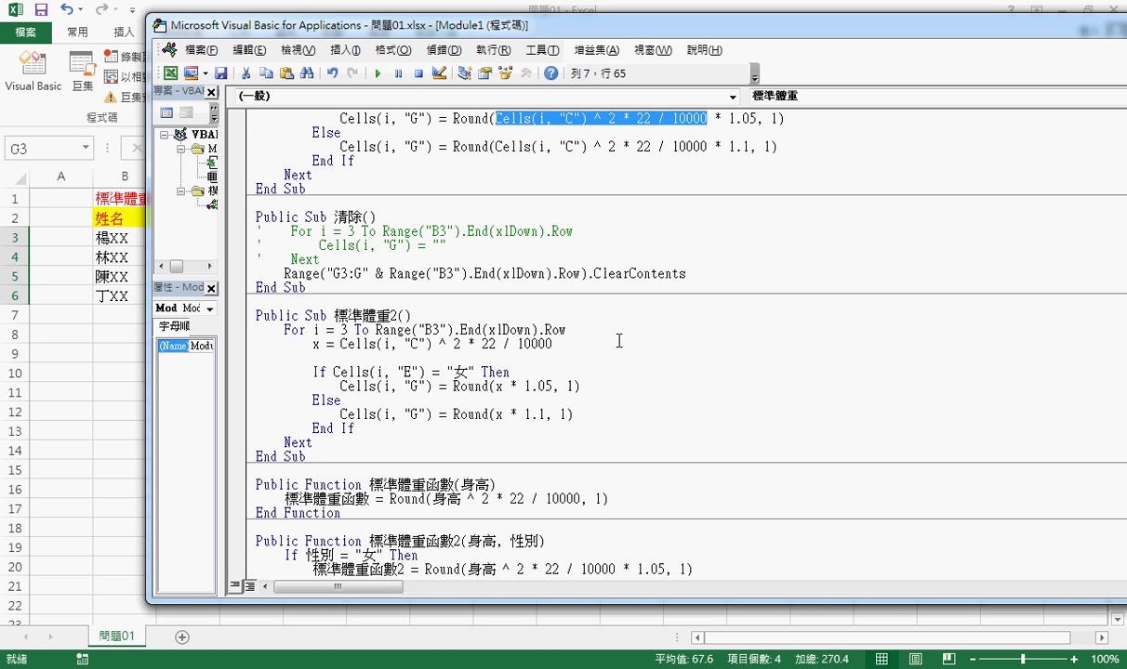
scroll(619, 341, down, 2)
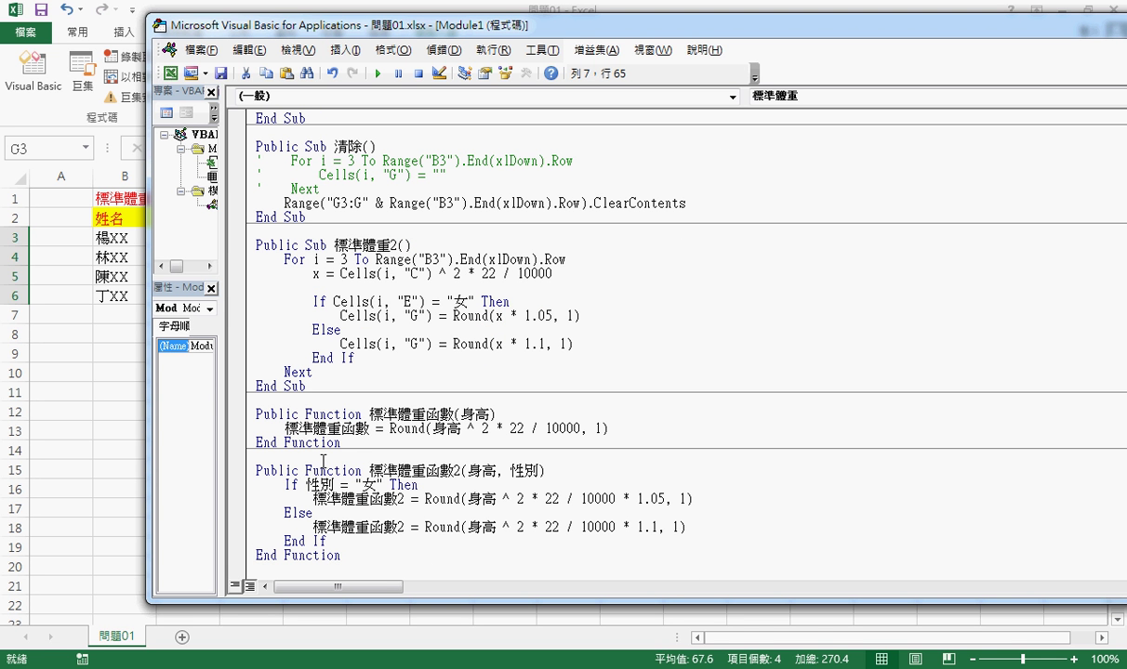
double_click(456, 471)
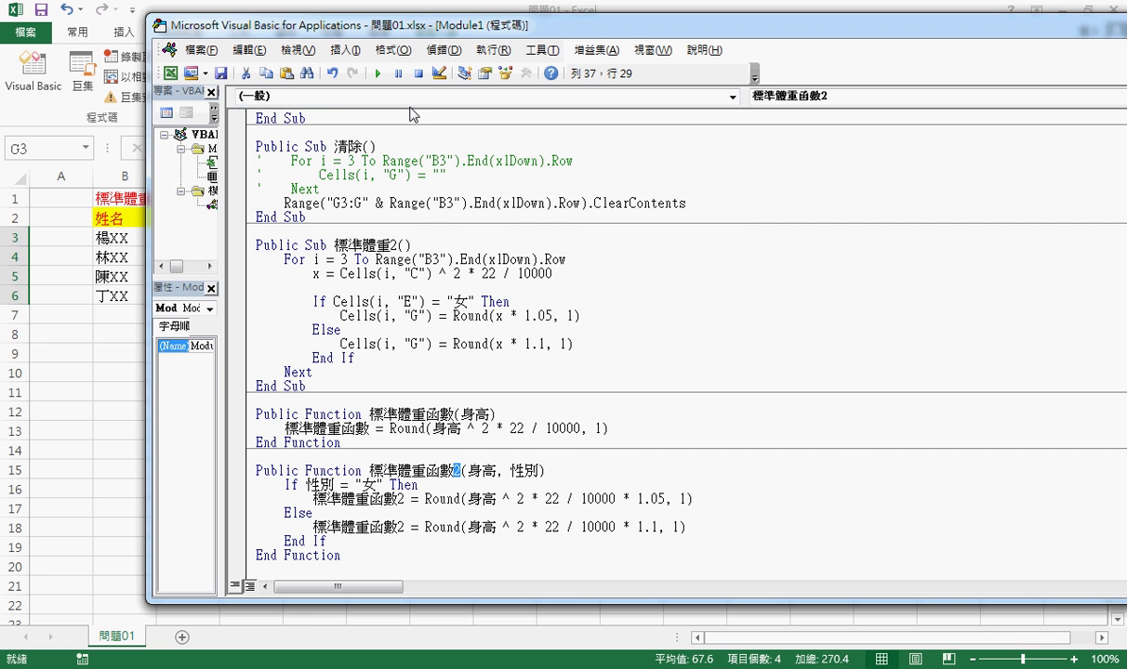
click(348, 50)
click(356, 75)
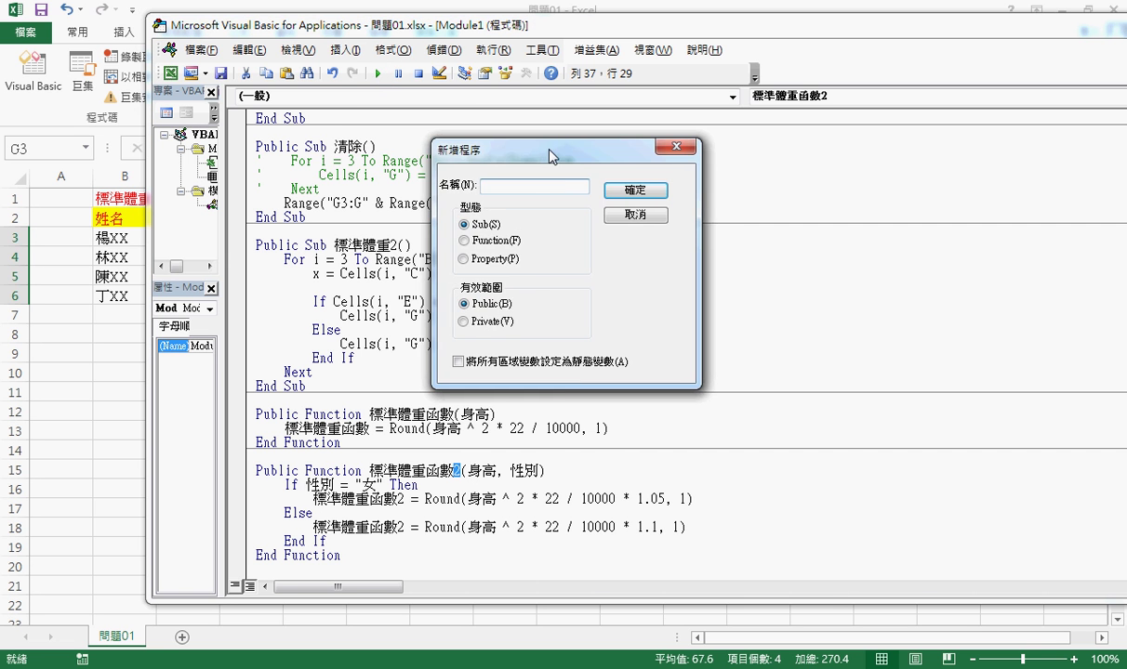
drag(520, 142, 658, 347)
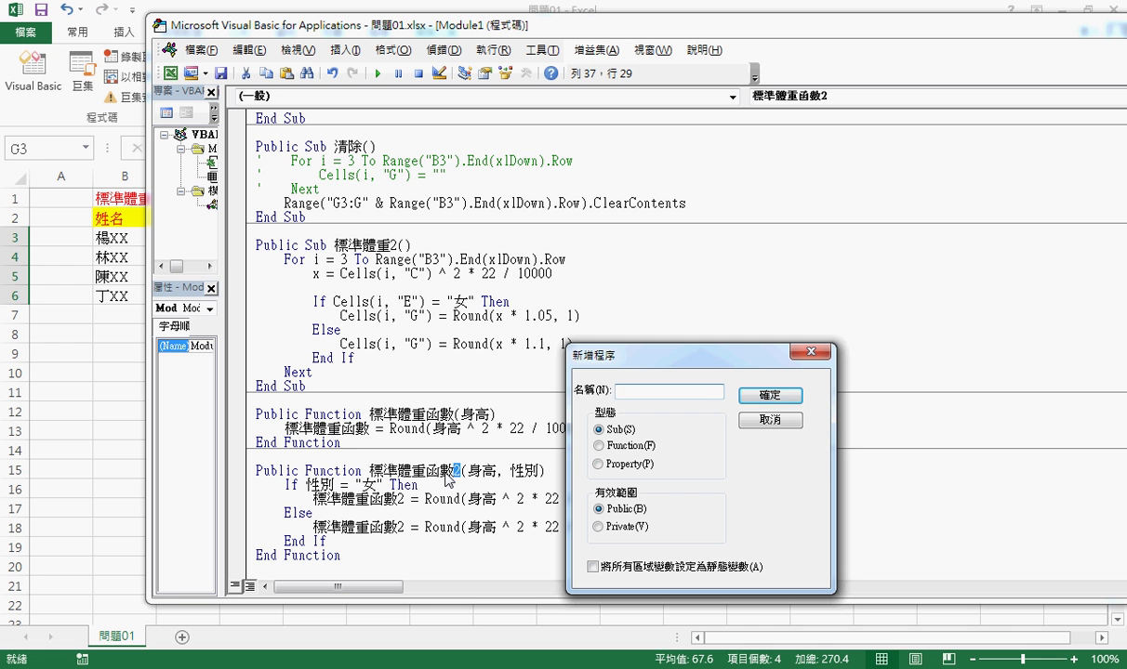
click(618, 448)
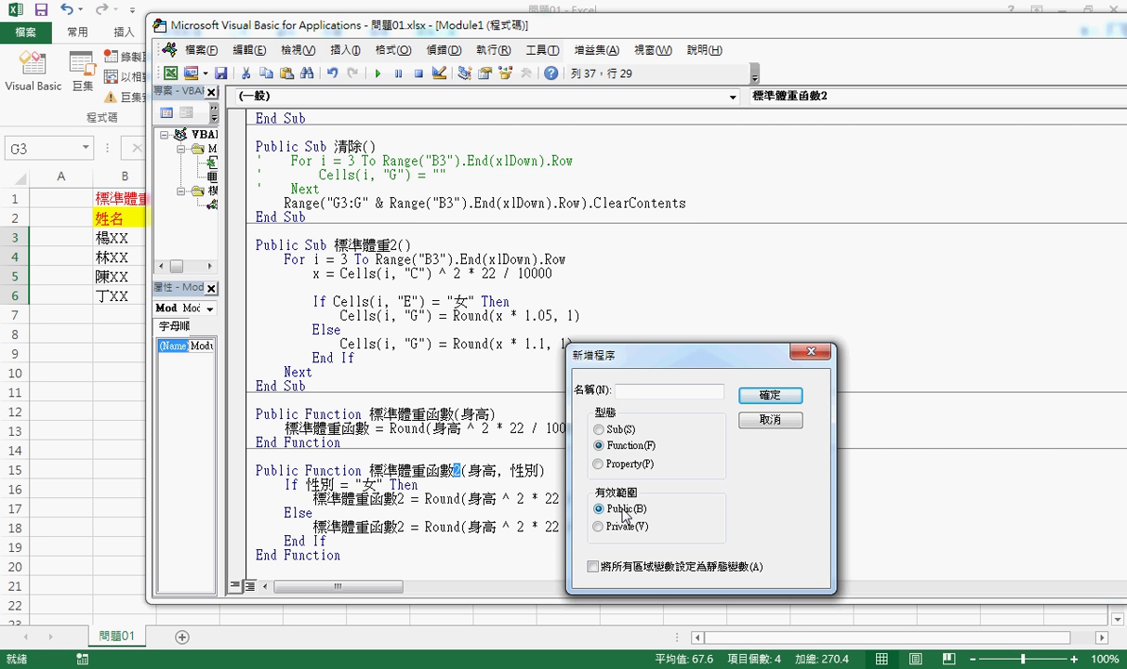
click(770, 419)
Highlight the 身高, 性別 parameters, then slide the code window right to reveal the sheet columns
drag(468, 472, 538, 472)
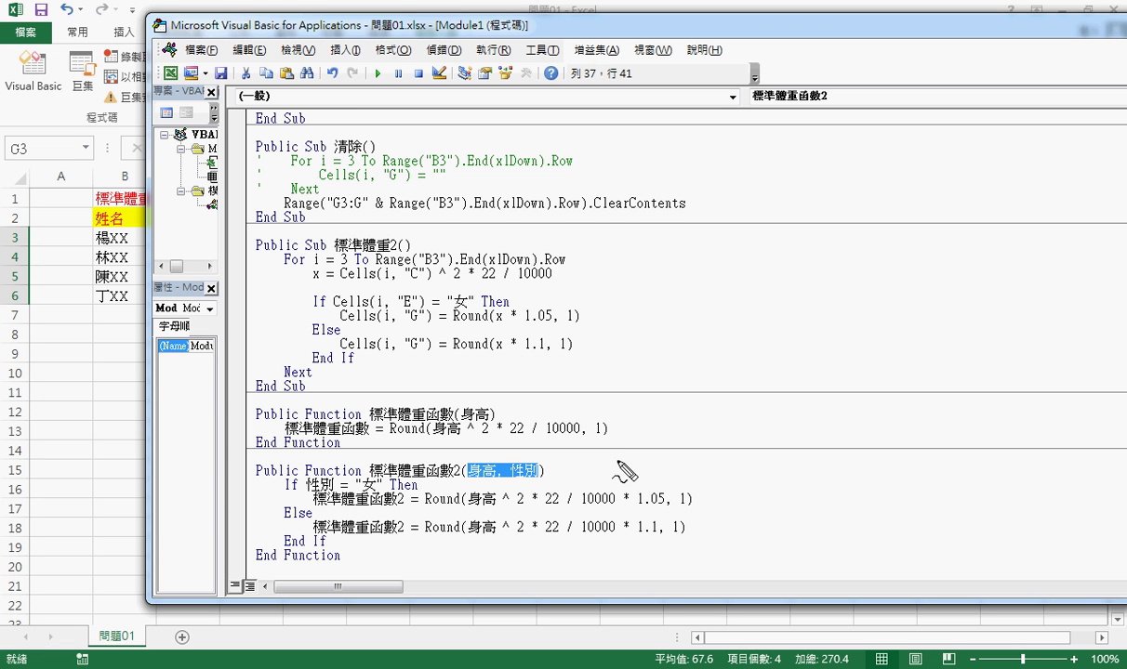
drag(472, 479, 488, 479)
key(Escape)
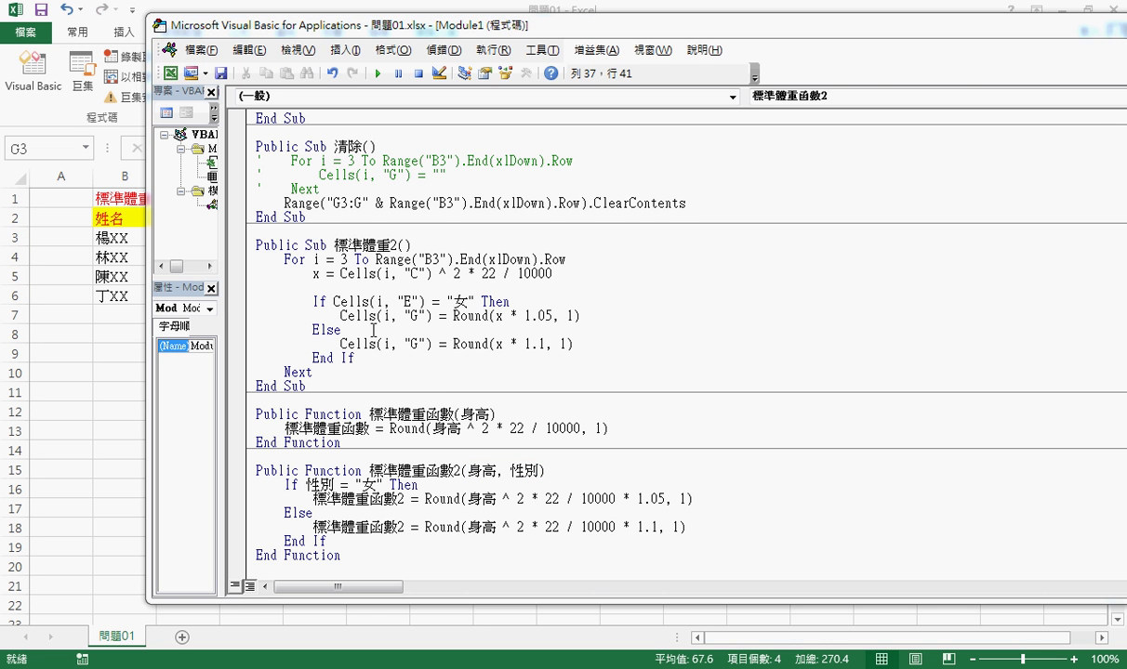
drag(476, 33, 681, 38)
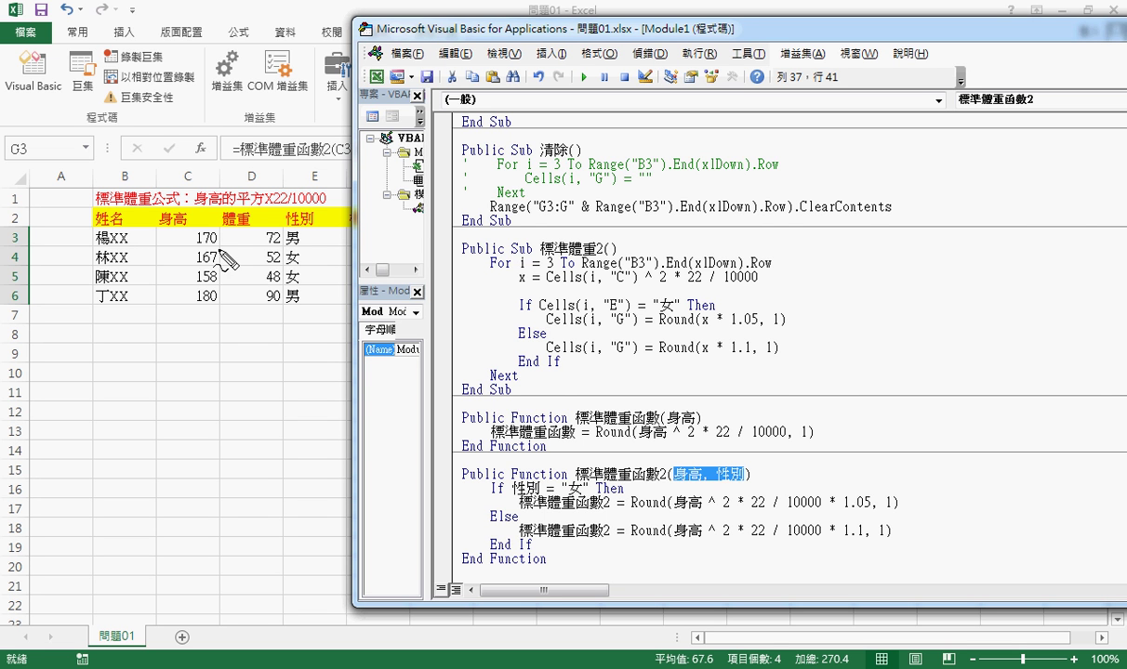
Circle 170 in C3 and 男 in E3, linking them to the 身高 and 性別 parameters
mouse_move(220, 251)
mouse_down()
mouse_move(472, 186)
mouse_move(685, 453)
mouse_up()
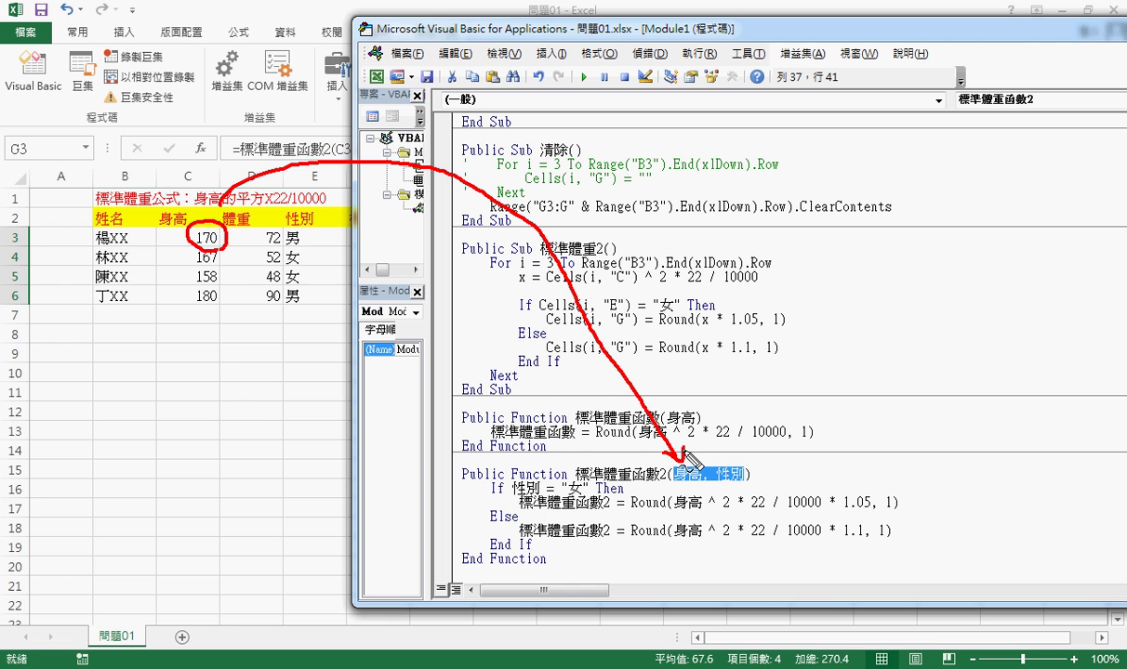
drag(678, 484, 709, 483)
mouse_move(299, 255)
mouse_down()
mouse_move(324, 244)
mouse_move(735, 458)
mouse_move(741, 445)
mouse_move(740, 481)
mouse_up()
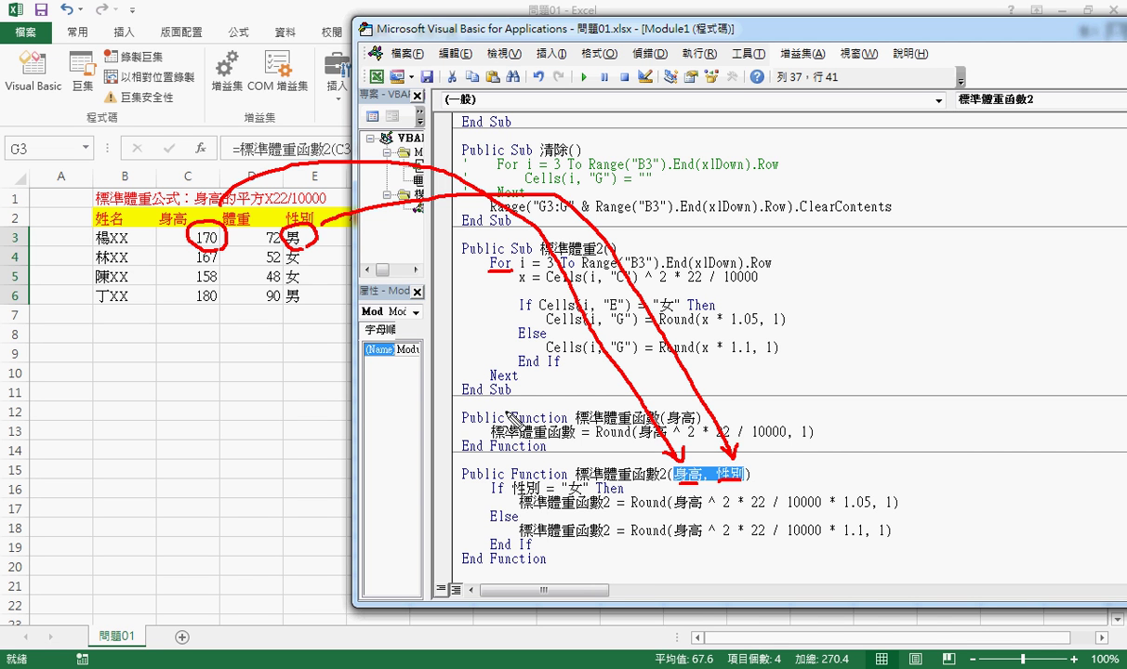
Underline the 女 gender check, the function-name assignment, 身高 in Round, and Cells(i, "C")
drag(511, 493, 585, 493)
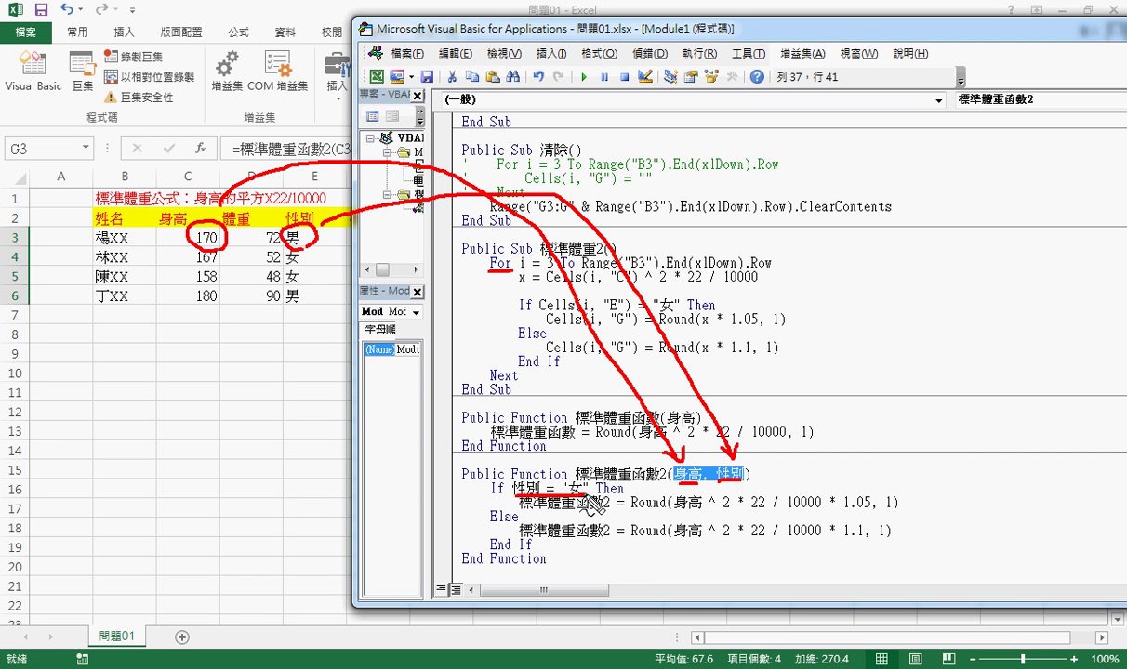
drag(521, 511, 670, 513)
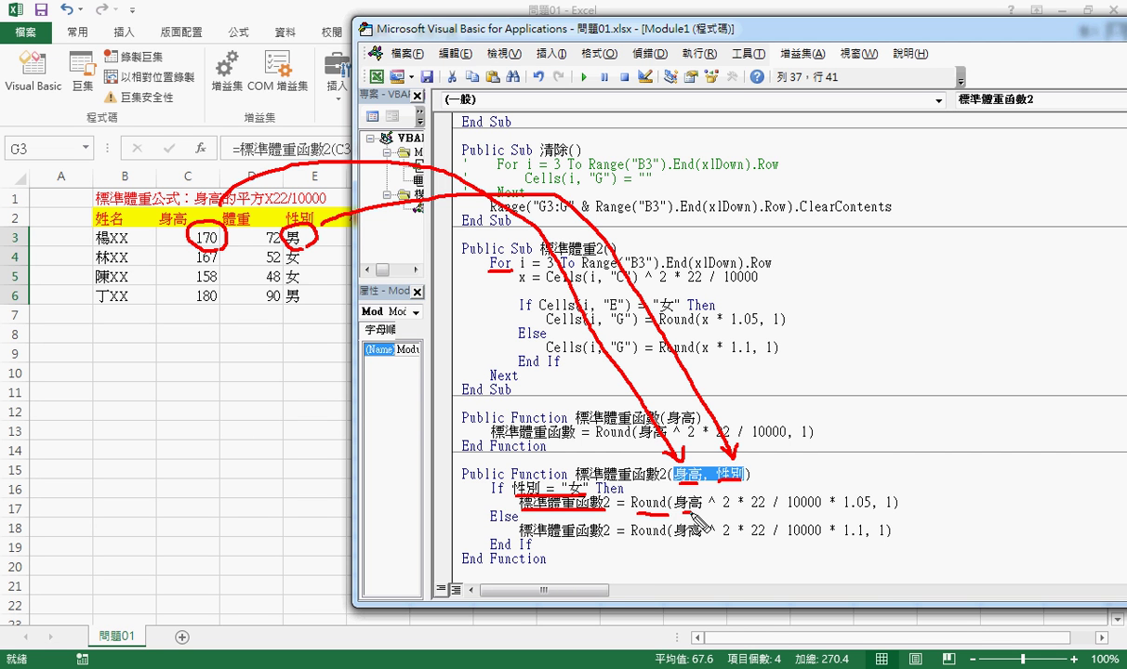
drag(677, 511, 701, 511)
drag(545, 285, 631, 284)
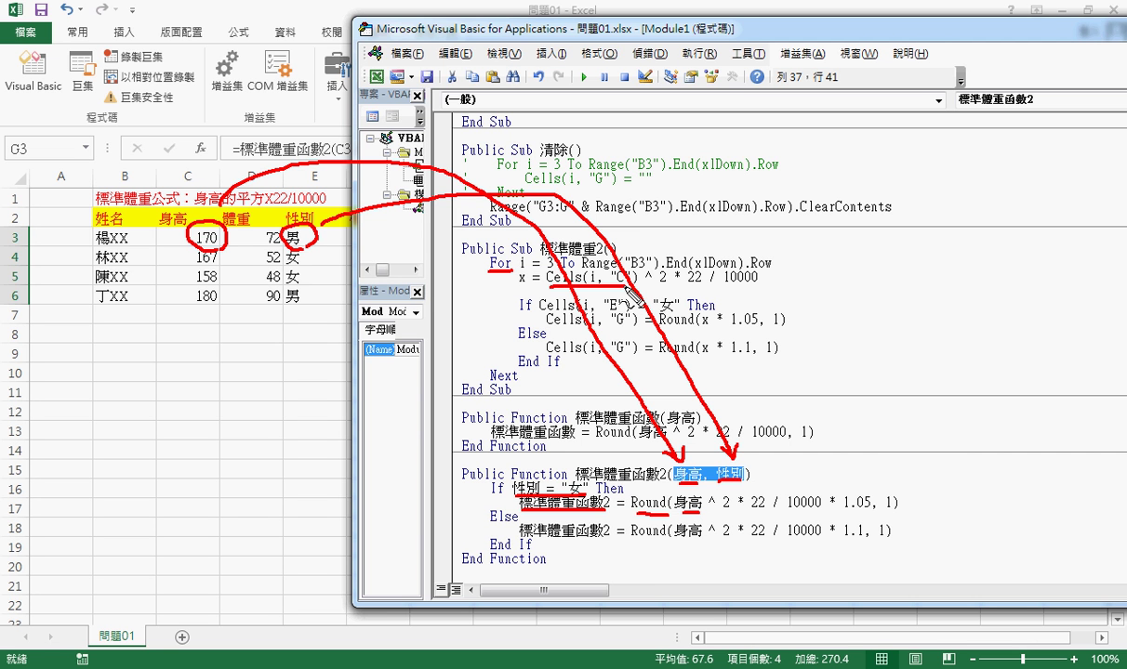
drag(173, 163, 206, 197)
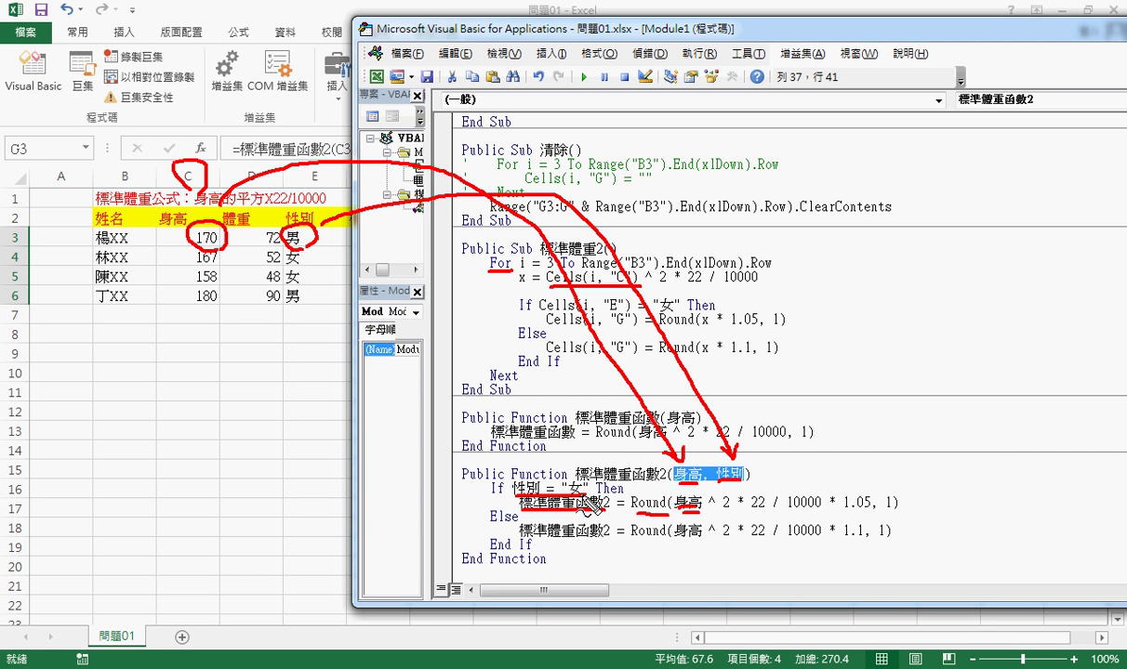
Mark the 1.05 and 1.1 multipliers, the Round brackets, and the fx button, then clear the marks
drag(840, 510, 871, 509)
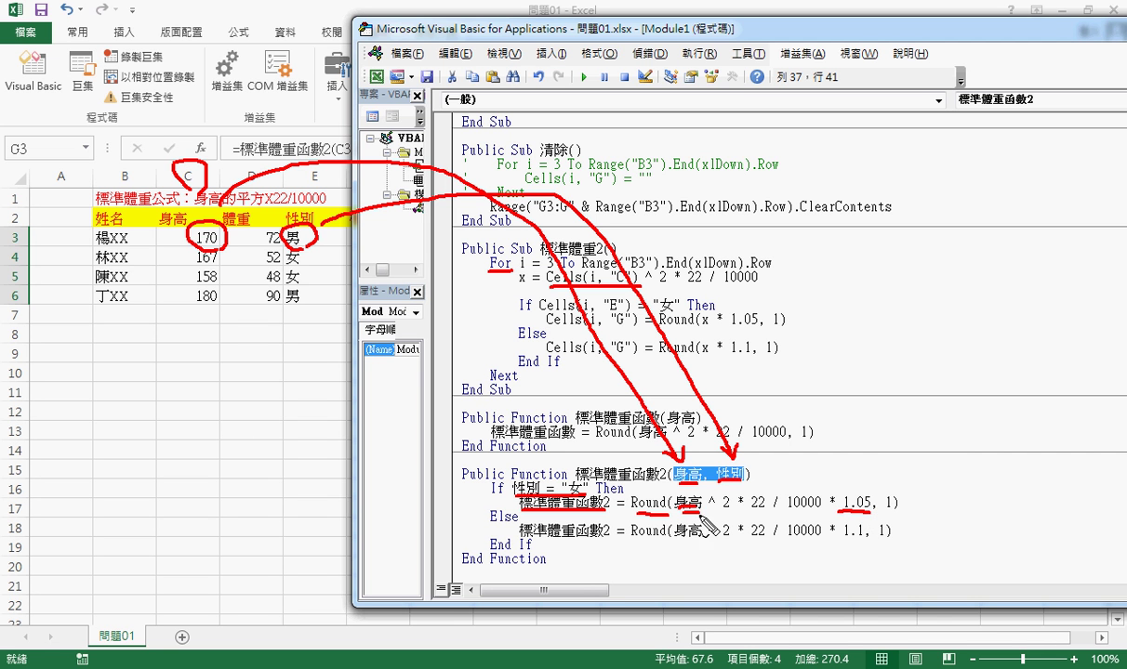
drag(668, 495, 671, 513)
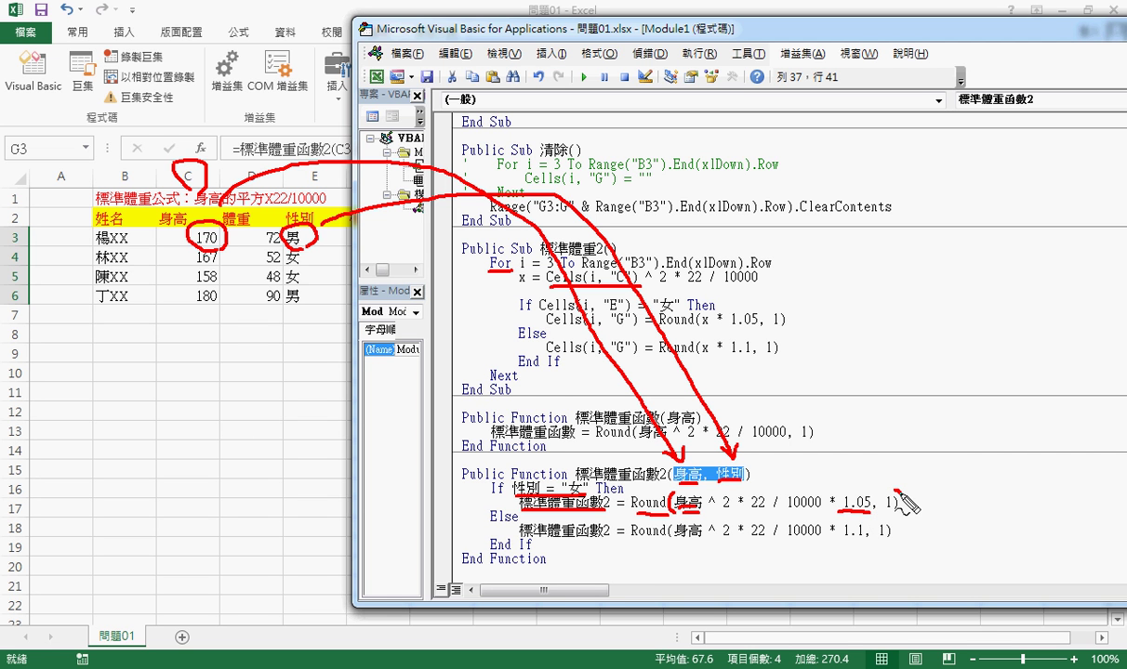
drag(895, 491, 898, 513)
drag(840, 538, 864, 539)
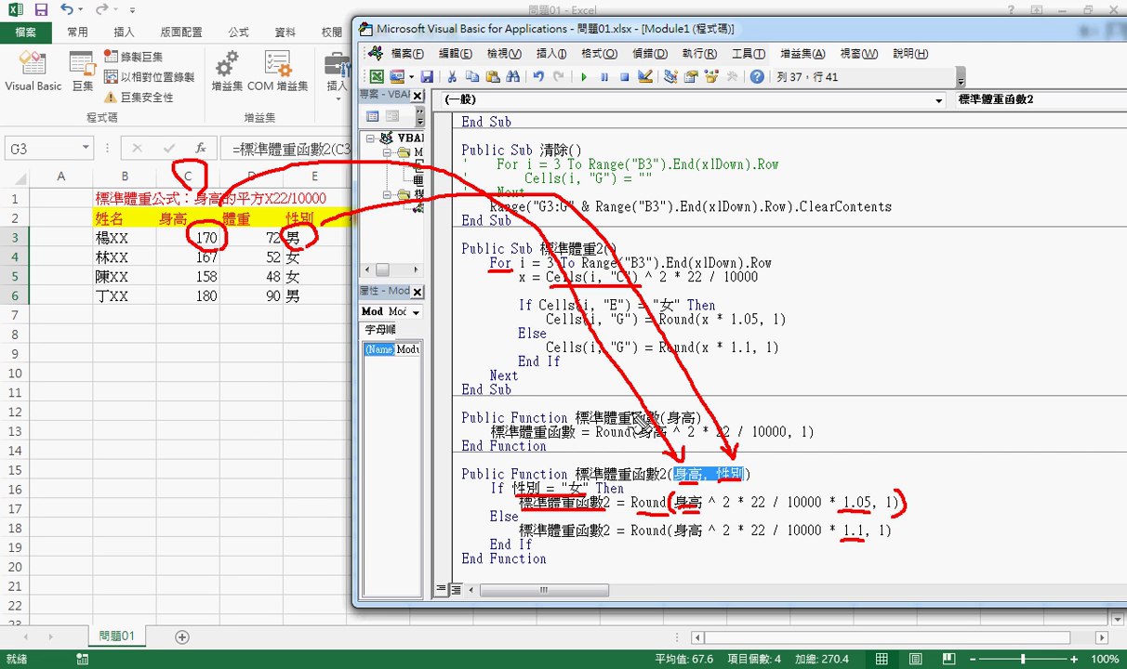
drag(199, 139, 211, 163)
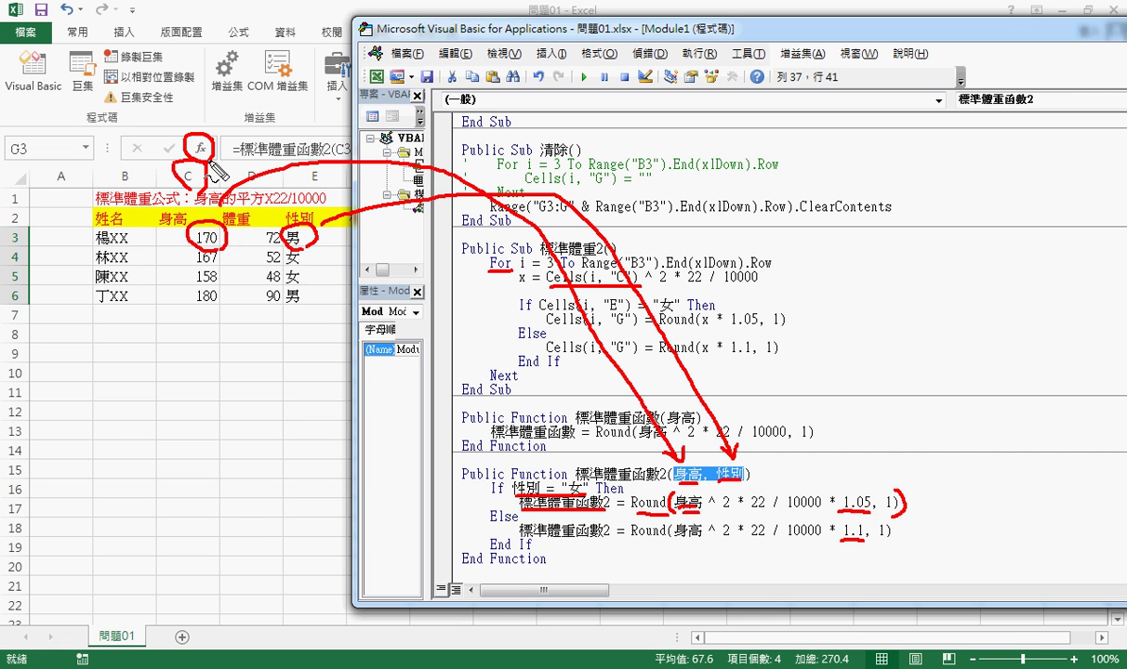
key(Escape)
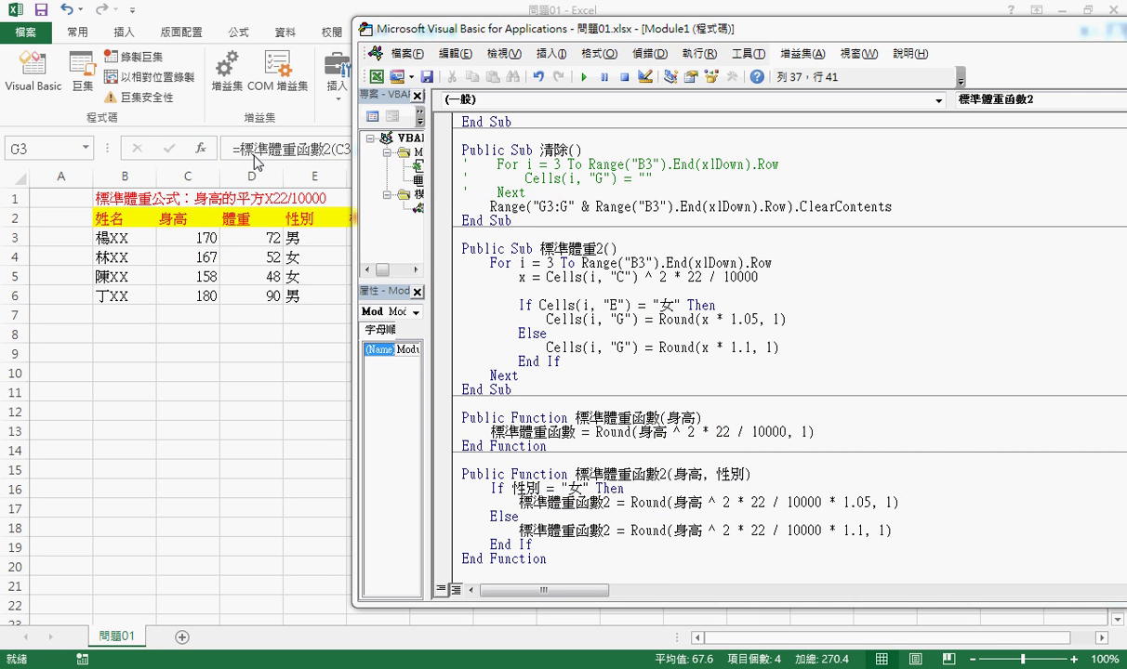
Move the code window aside and clear the results in G3:G6
drag(569, 34, 759, 44)
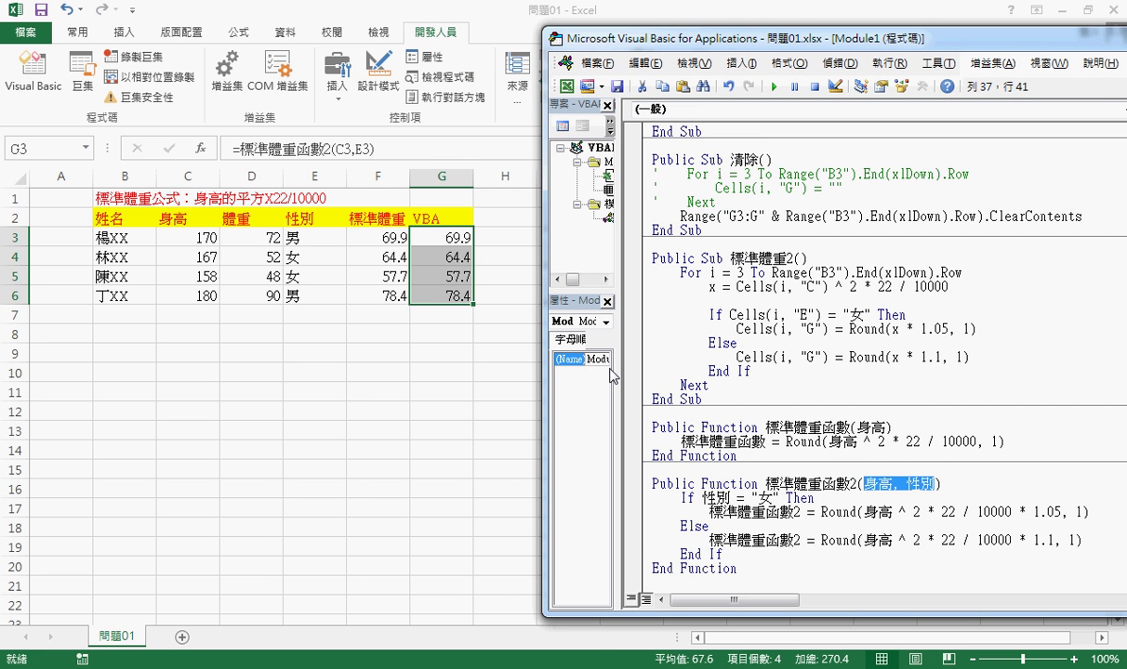
click(797, 510)
drag(738, 567, 651, 483)
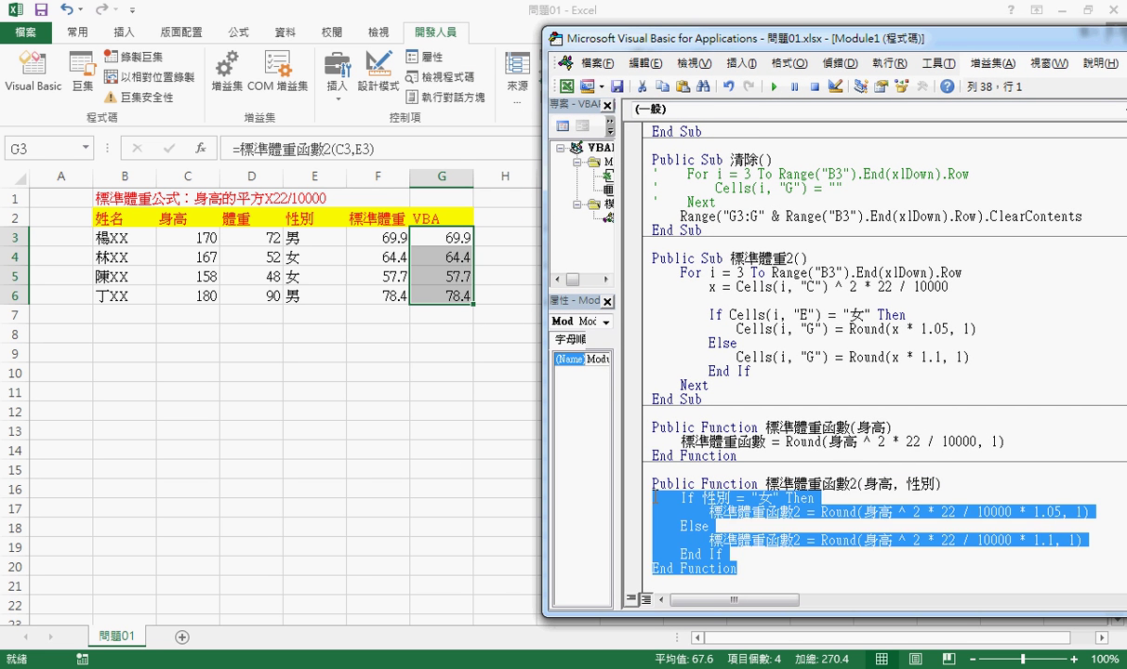
drag(429, 238, 449, 293)
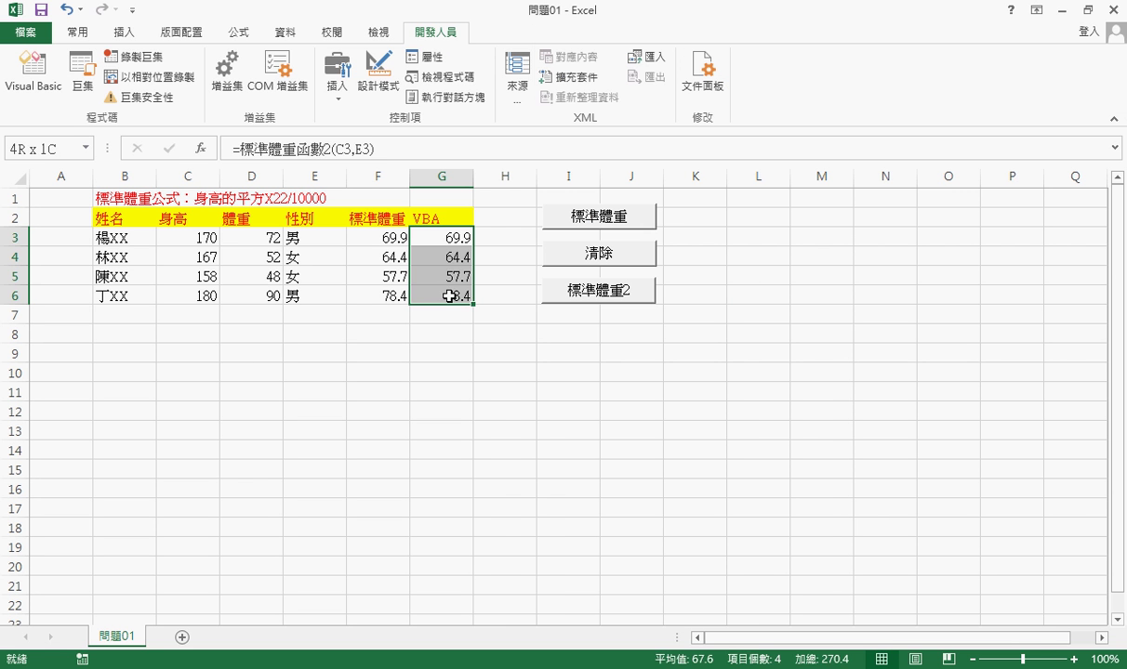
key(Delete)
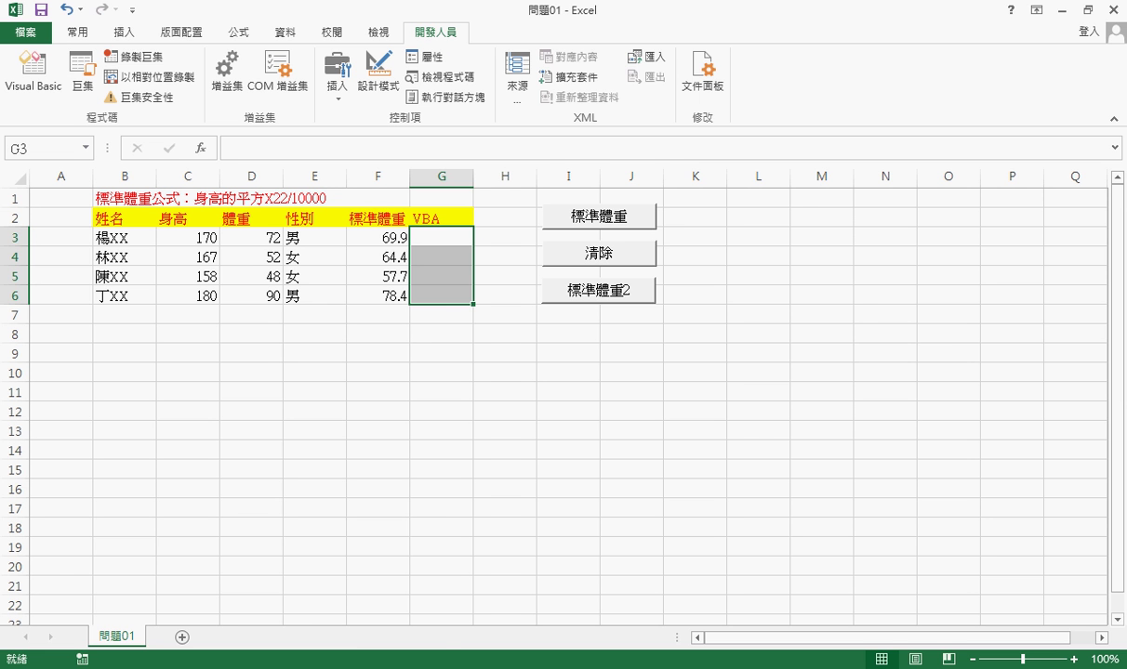
Relocate the Public Sub 標準體重 block to after 標準體重函數2 at the module's end
click(288, 666)
click(342, 582)
scroll(683, 320, up, 2)
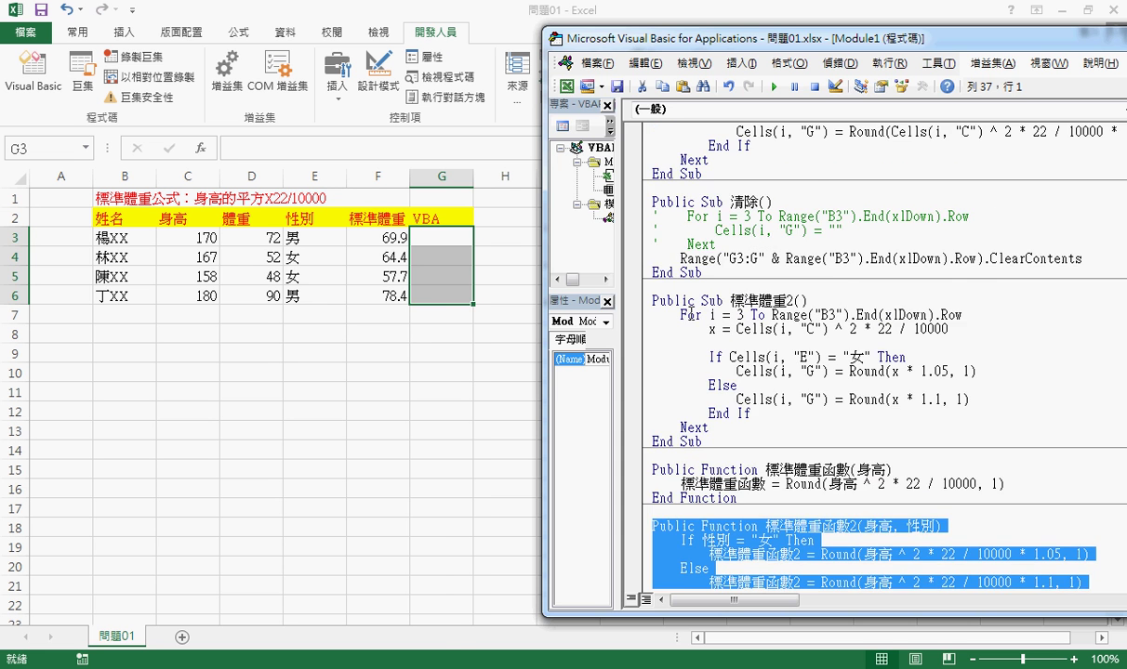
scroll(690, 315, up, 2)
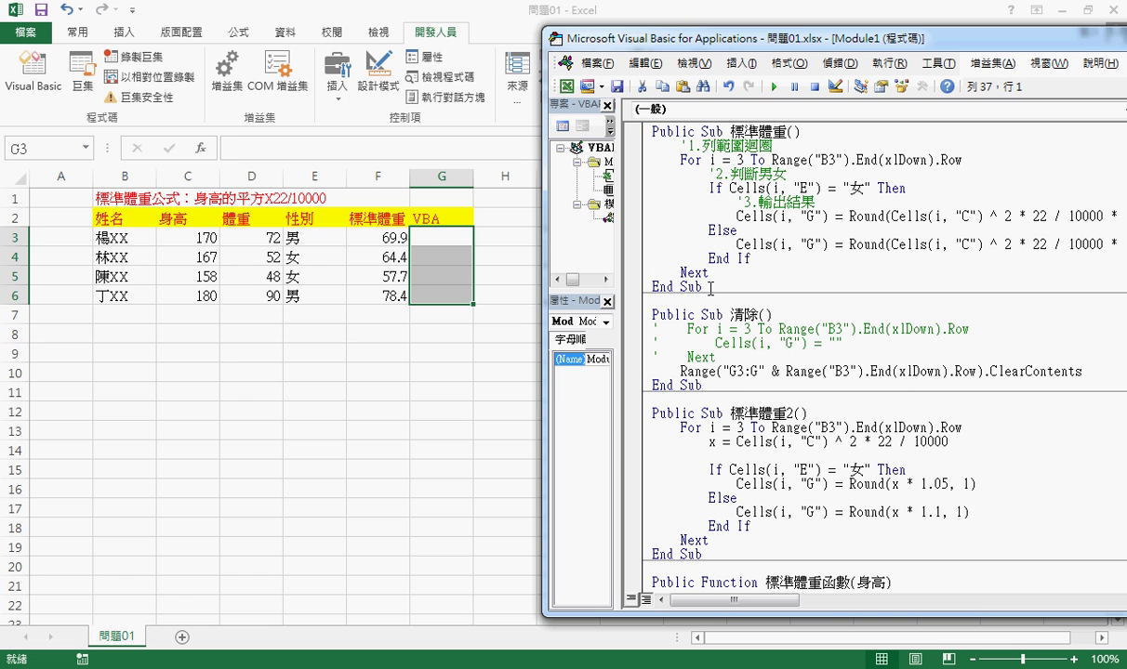
drag(710, 287, 632, 132)
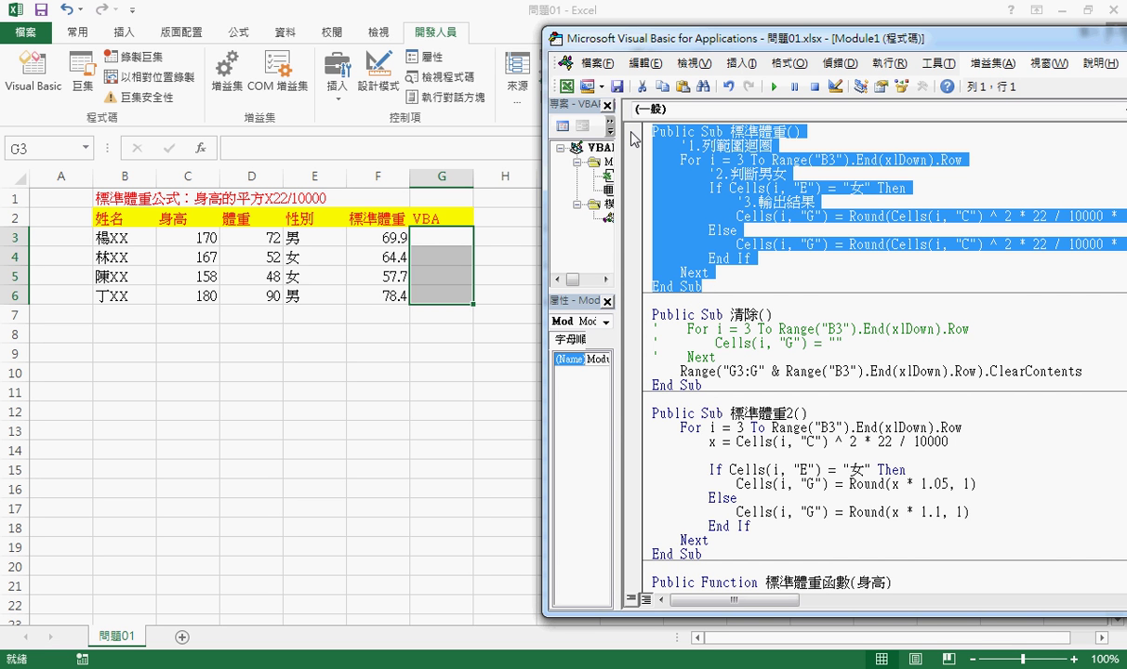
key(Delete)
click(666, 584)
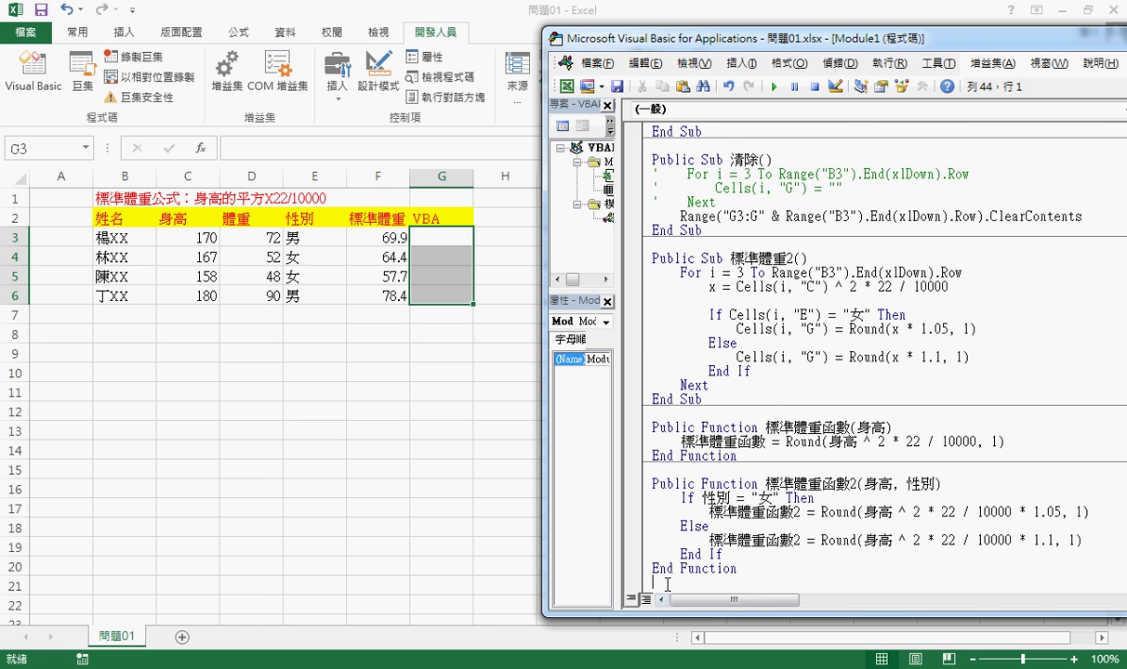
key(ctrl+v)
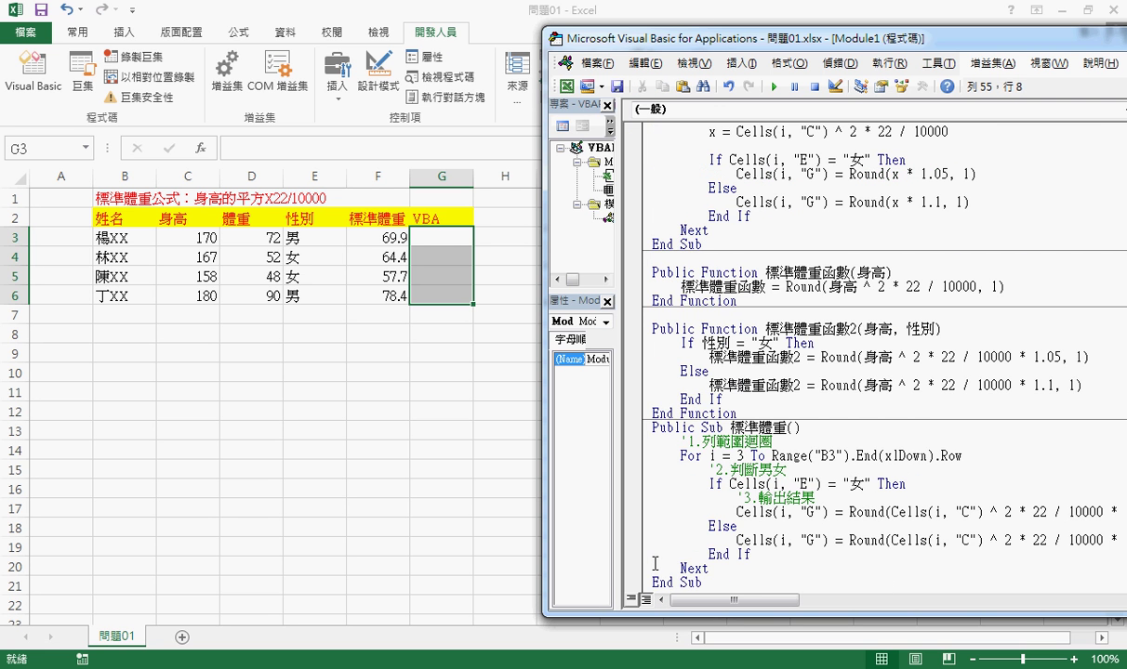
drag(708, 568, 636, 449)
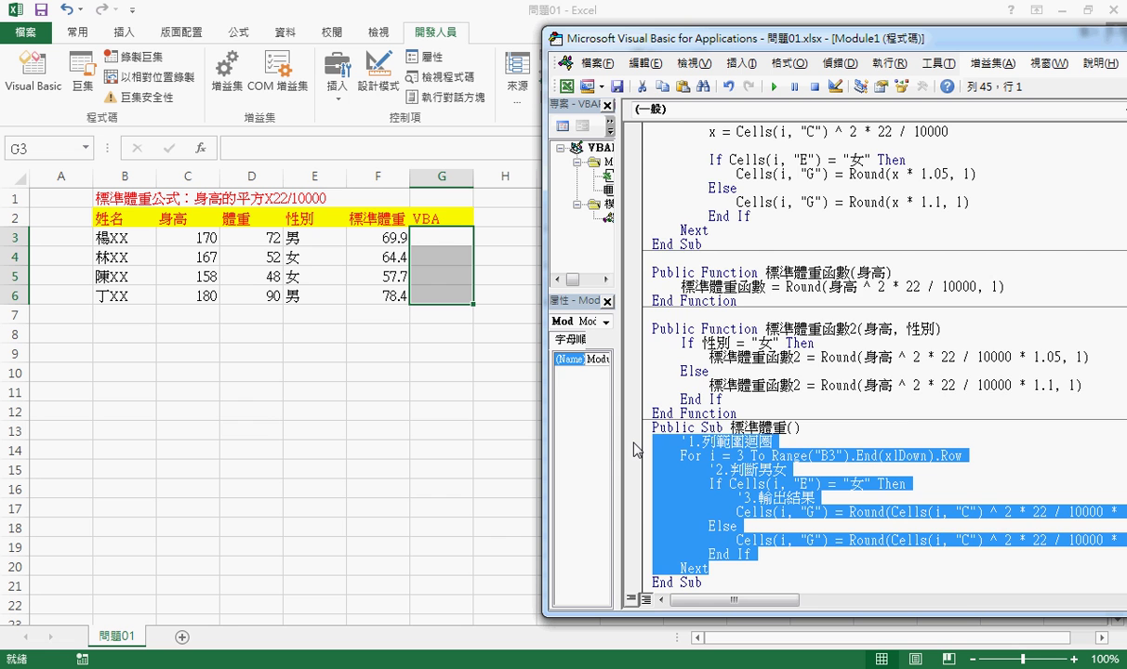
Empty the pasted Sub's body and rename it 標準體重_呼叫函數
key(Delete)
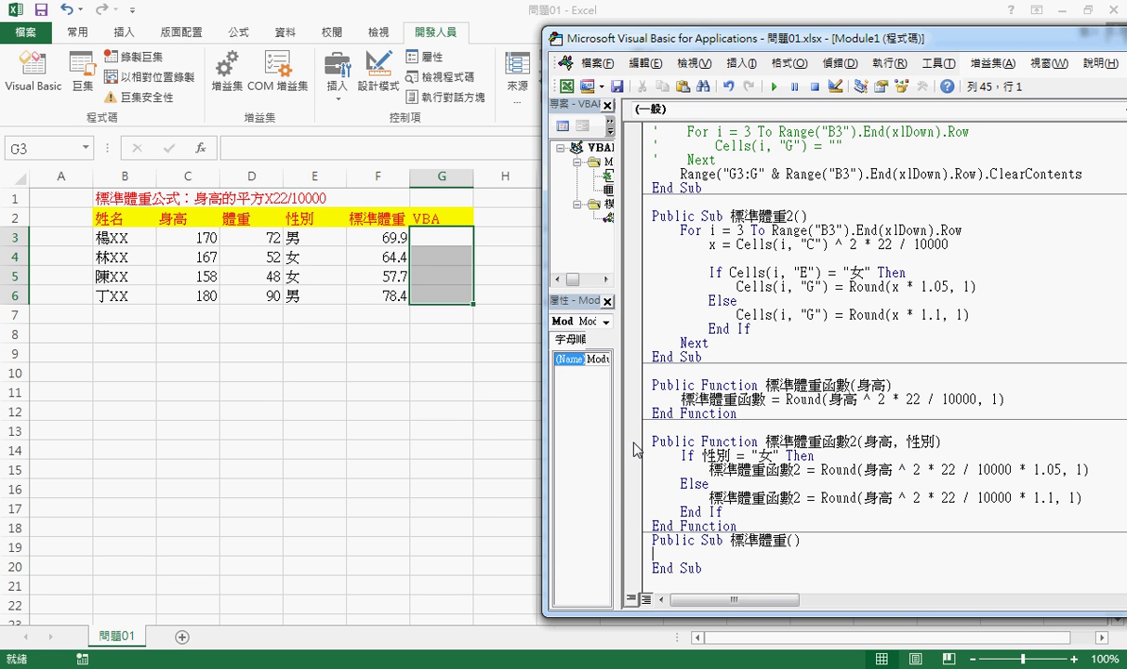
key(Tab)
click(851, 541)
key(Left)
key(Left)
text(ㄏㄨㄐㄠ)
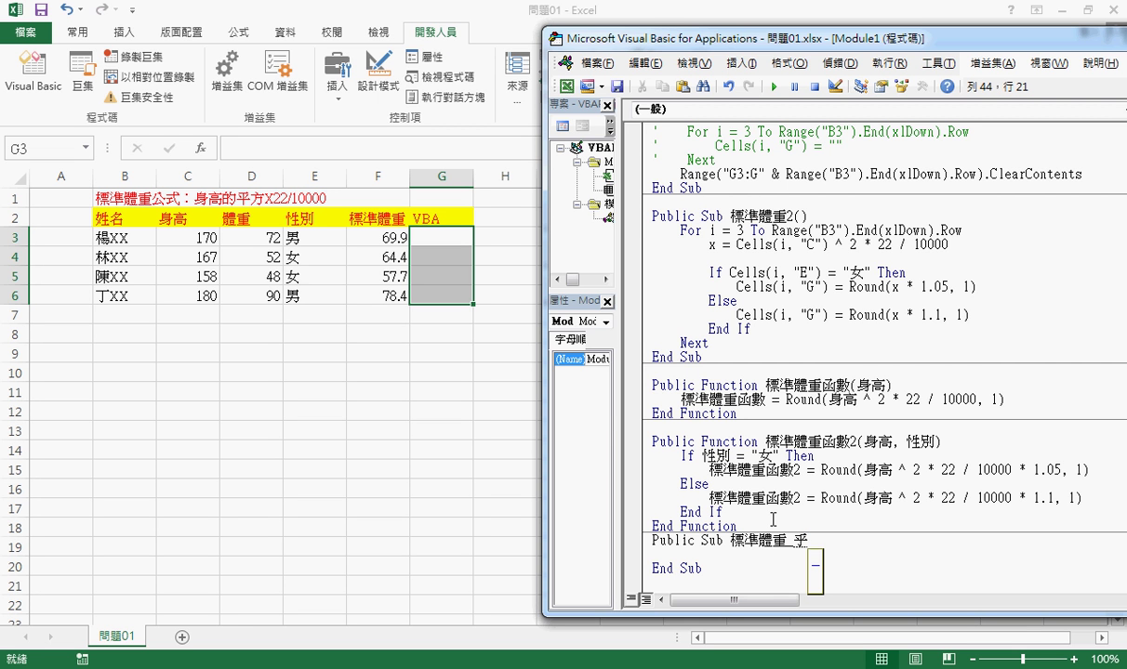
text(ˋㄏㄢˊ)
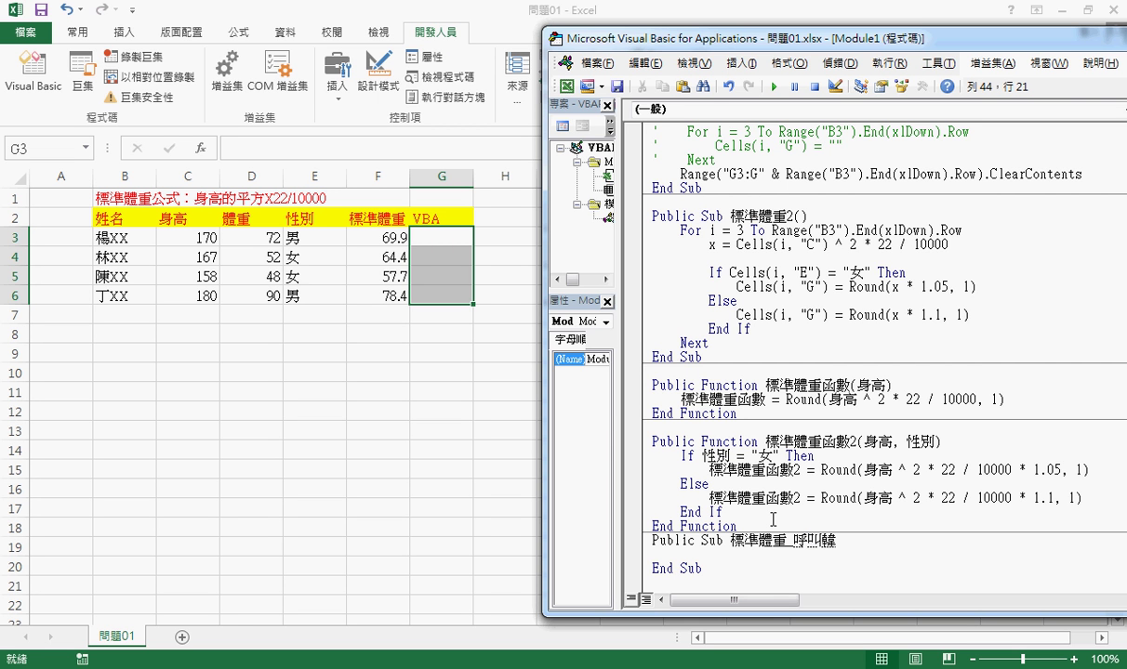
text(ㄕㄨˋ)
key(Return)
Paste the '1.列範圍迴圈 comment and the For i = 3 line into the new Sub
click(729, 554)
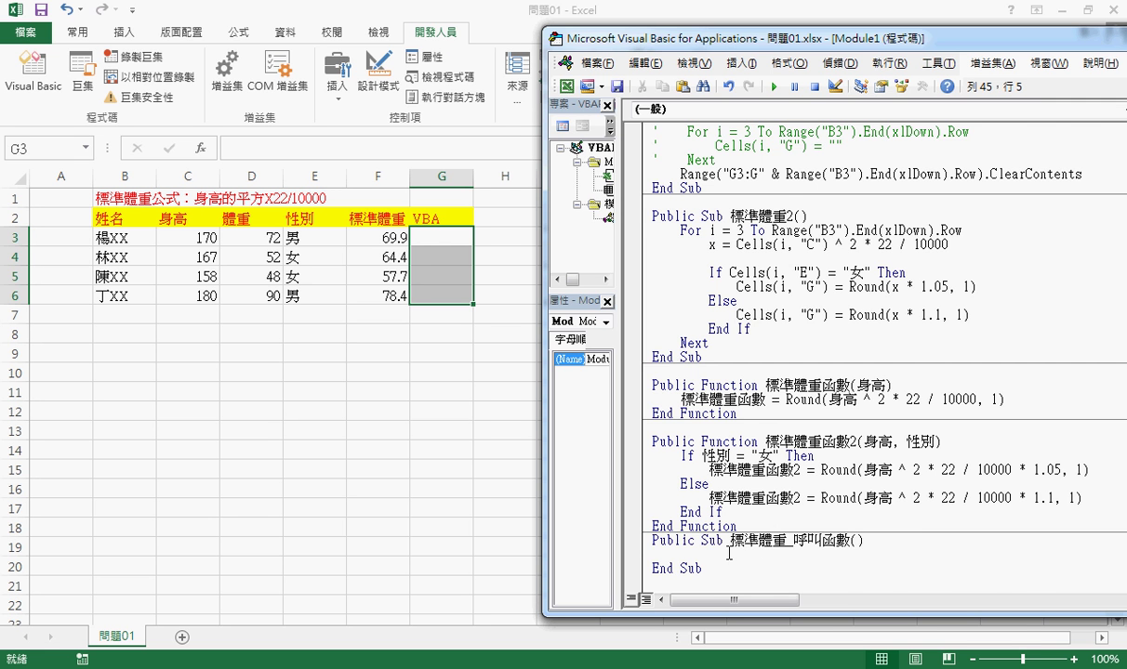
scroll(728, 553, up, 1)
scroll(729, 553, up, 4)
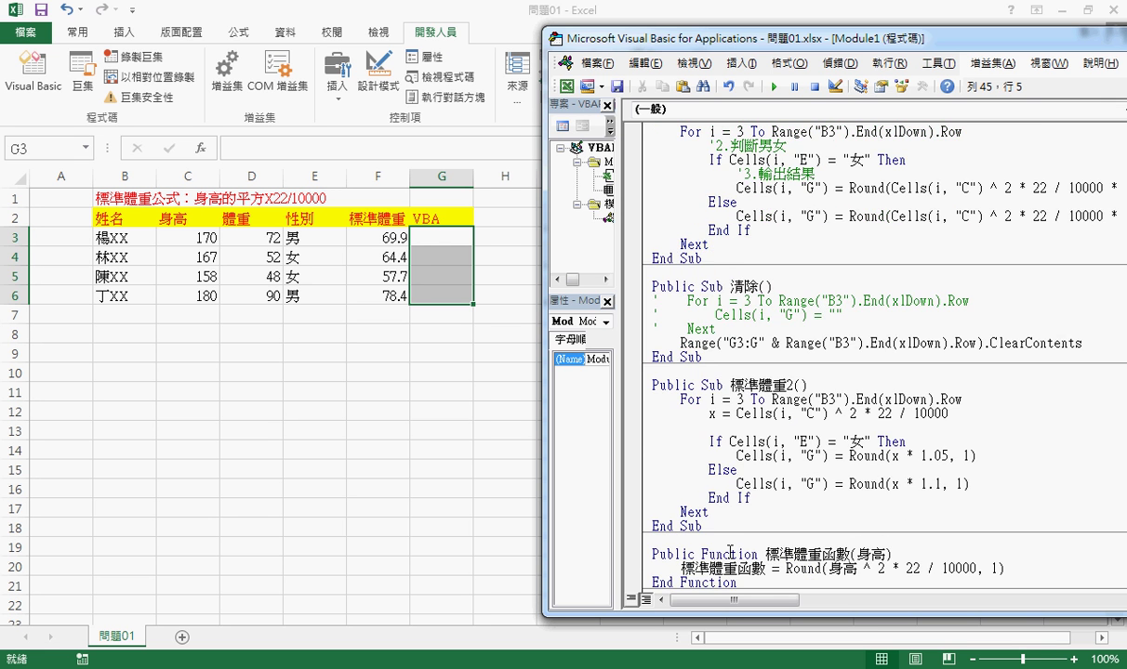
scroll(729, 553, down, 5)
scroll(729, 553, up, 5)
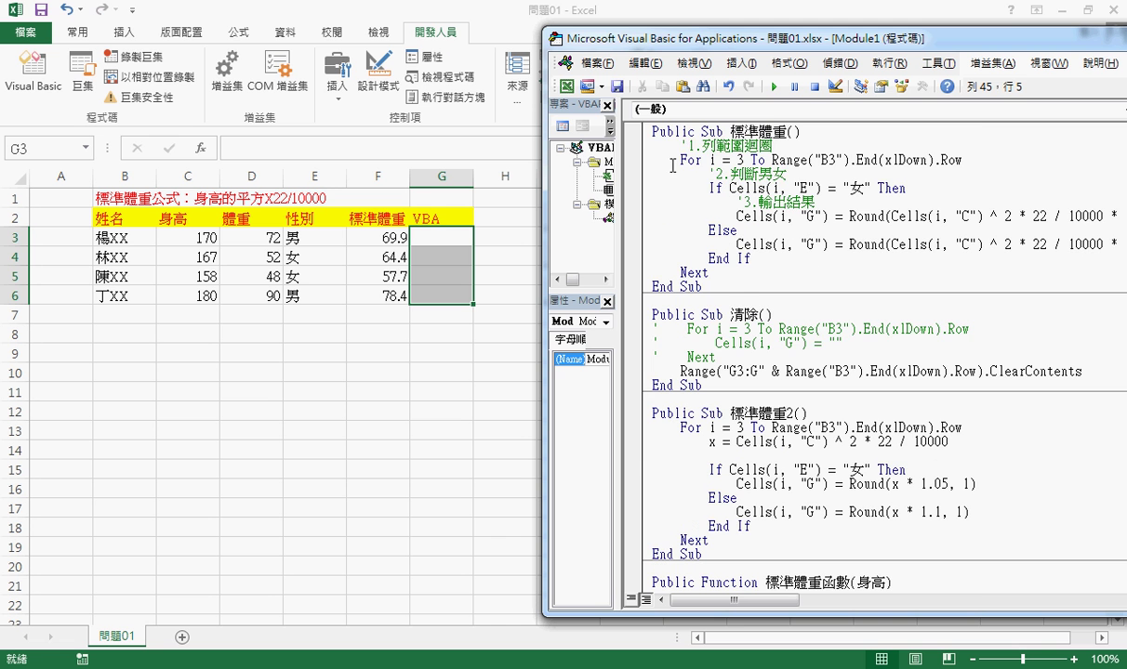
drag(640, 147, 643, 177)
key(ctrl+c)
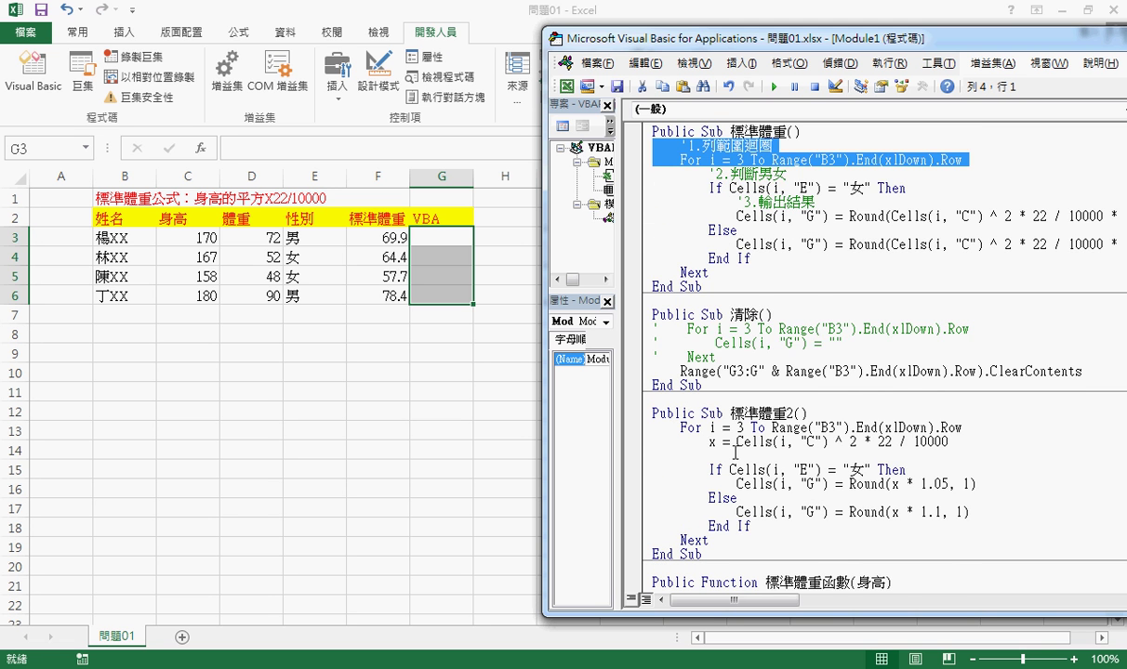
scroll(697, 429, down, 5)
click(713, 552)
key(ctrl+v)
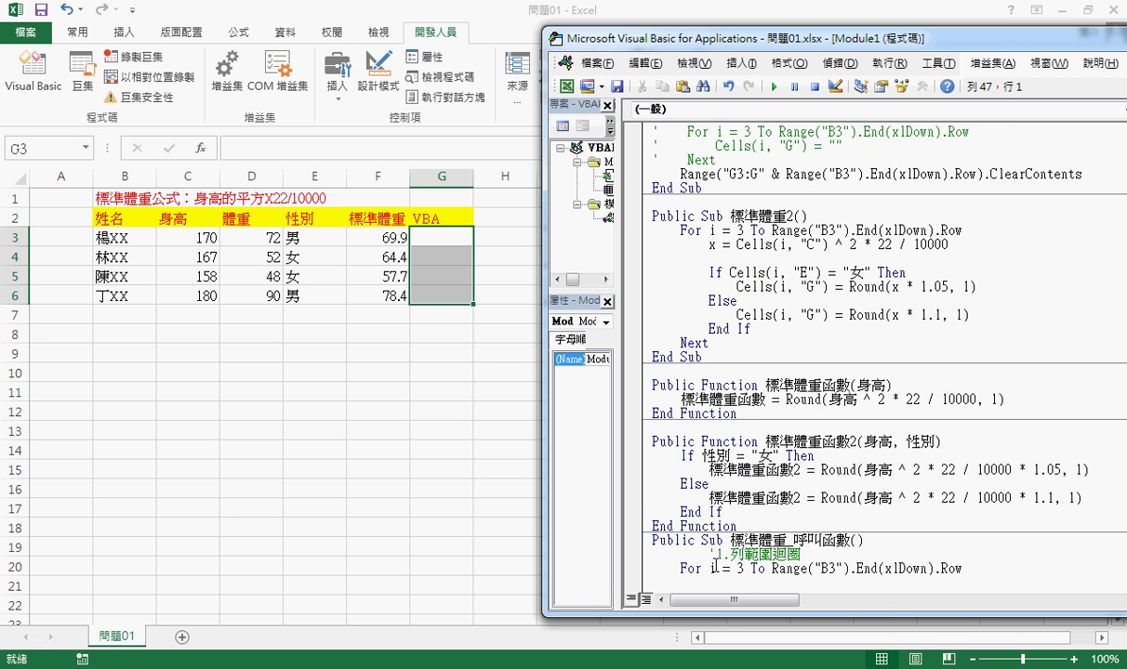
click(711, 554)
key(shift+Tab)
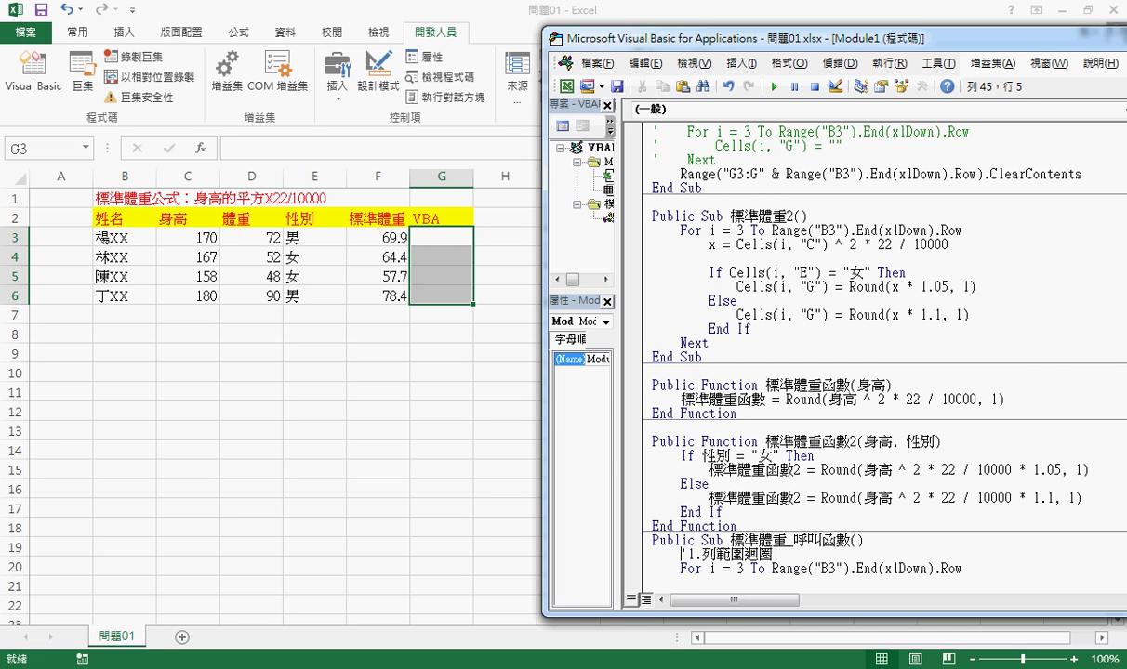
key(Down)
key(Down)
Close the loop with a Next line below the For line
key(Return)
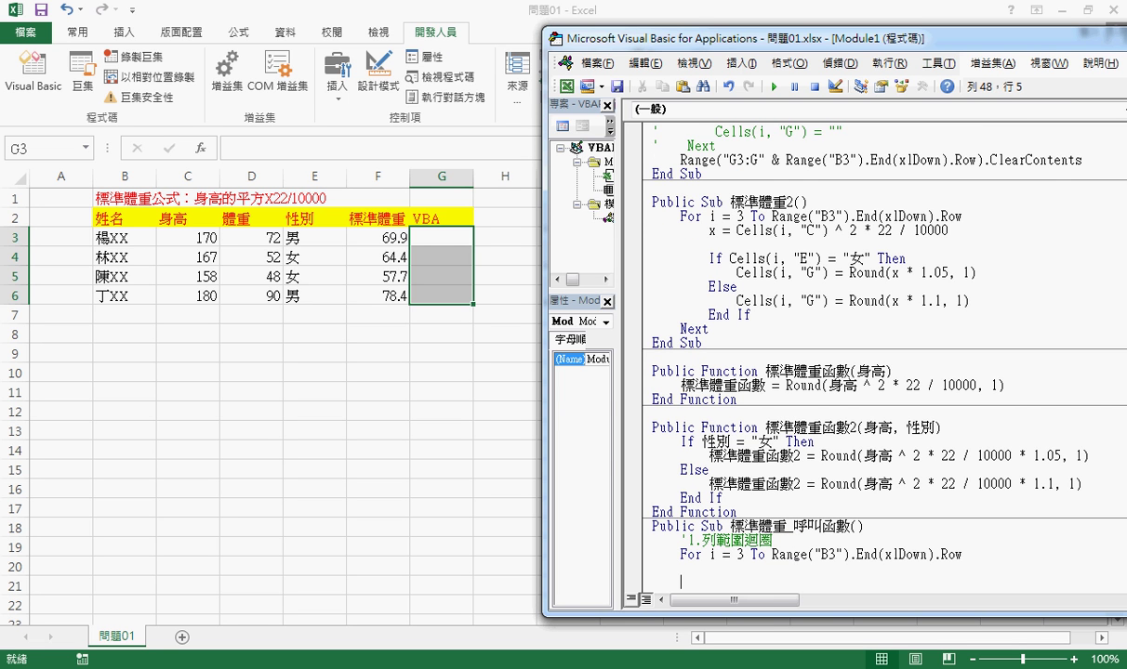
text(x)
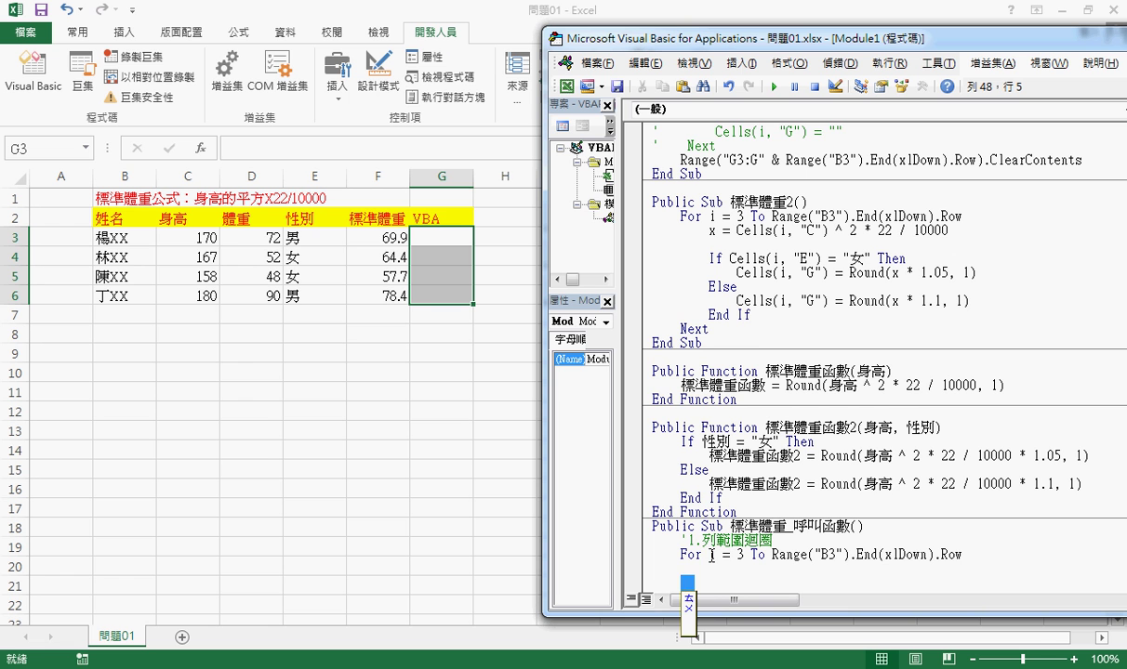
key(BackSpace)
text(next)
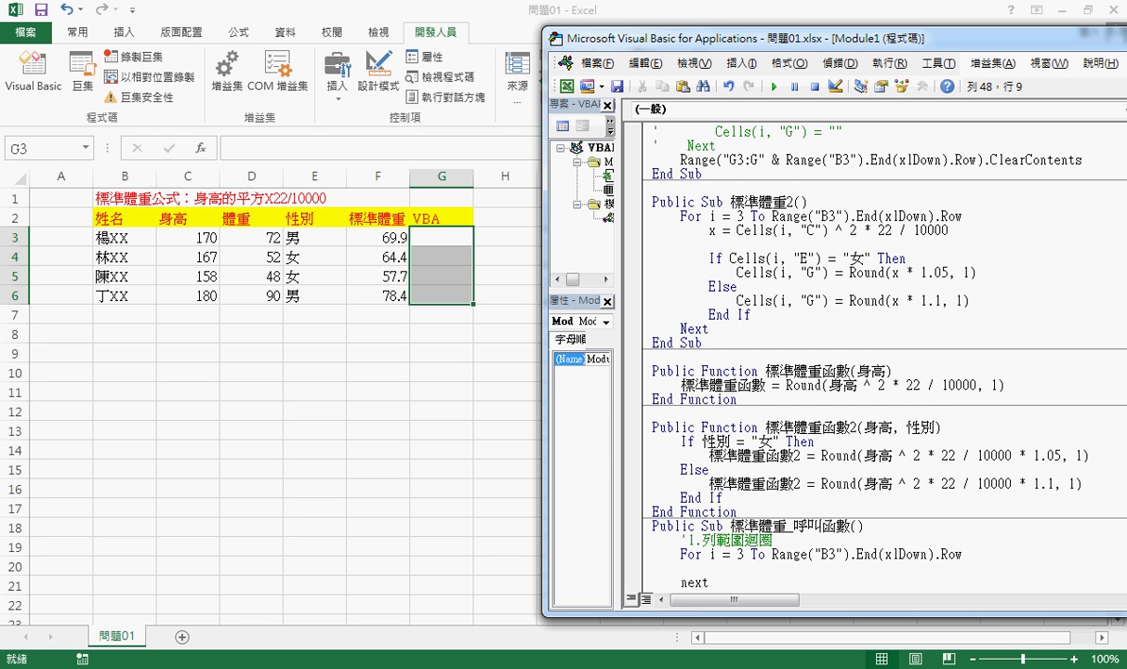
key(Down)
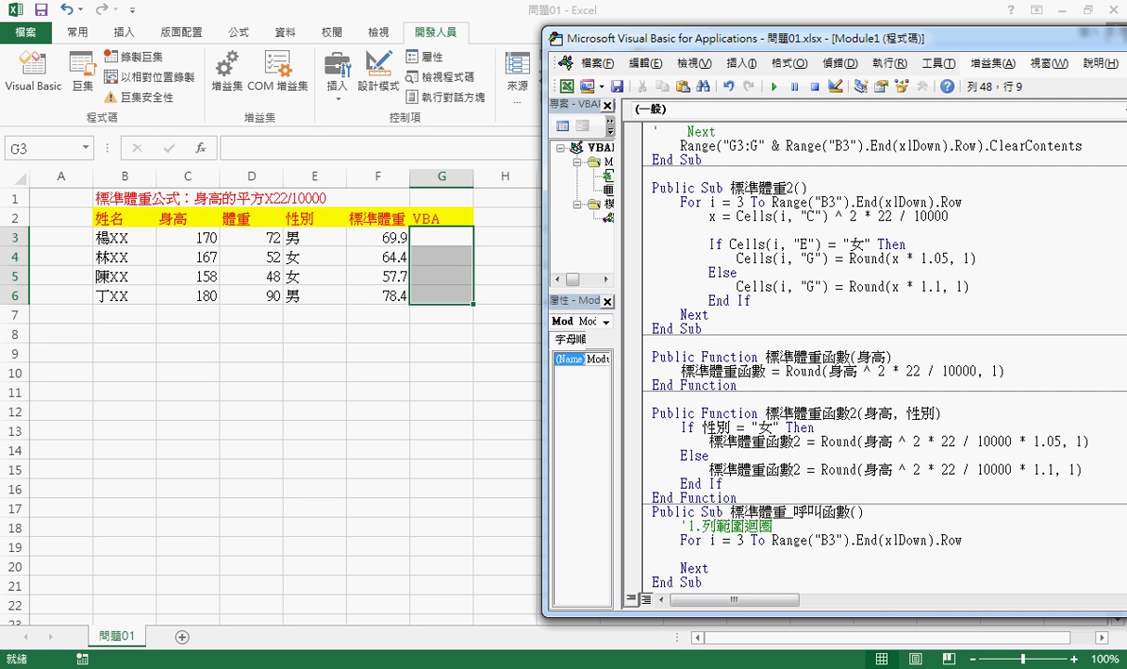
click(718, 555)
Start the loop body as Cells(i, "G") = 標準體重函數2(
key(Tab)
mouse_move(765, 413)
mouse_down()
mouse_move(865, 412)
mouse_move(855, 413)
mouse_up()
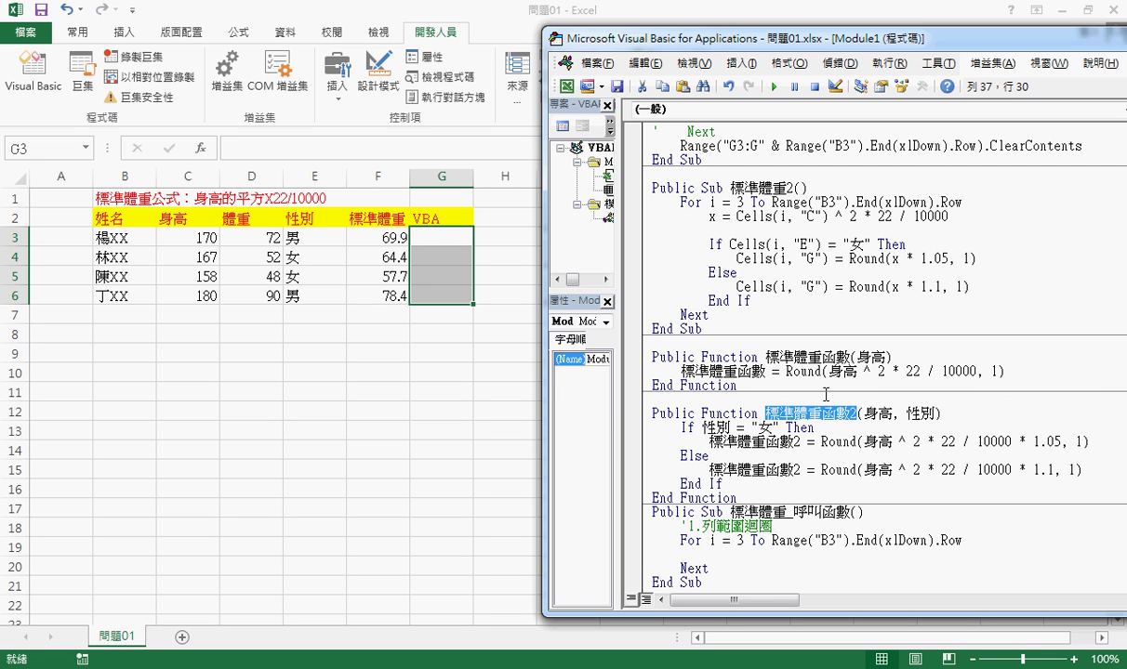
click(721, 554)
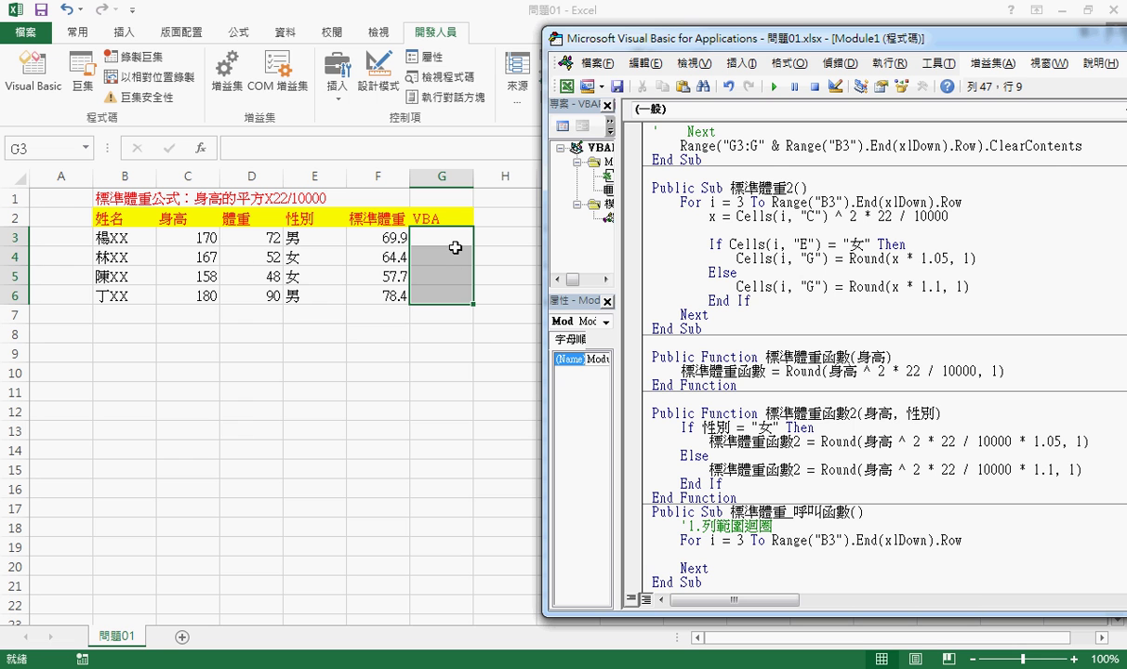
text(cells)
text((i)
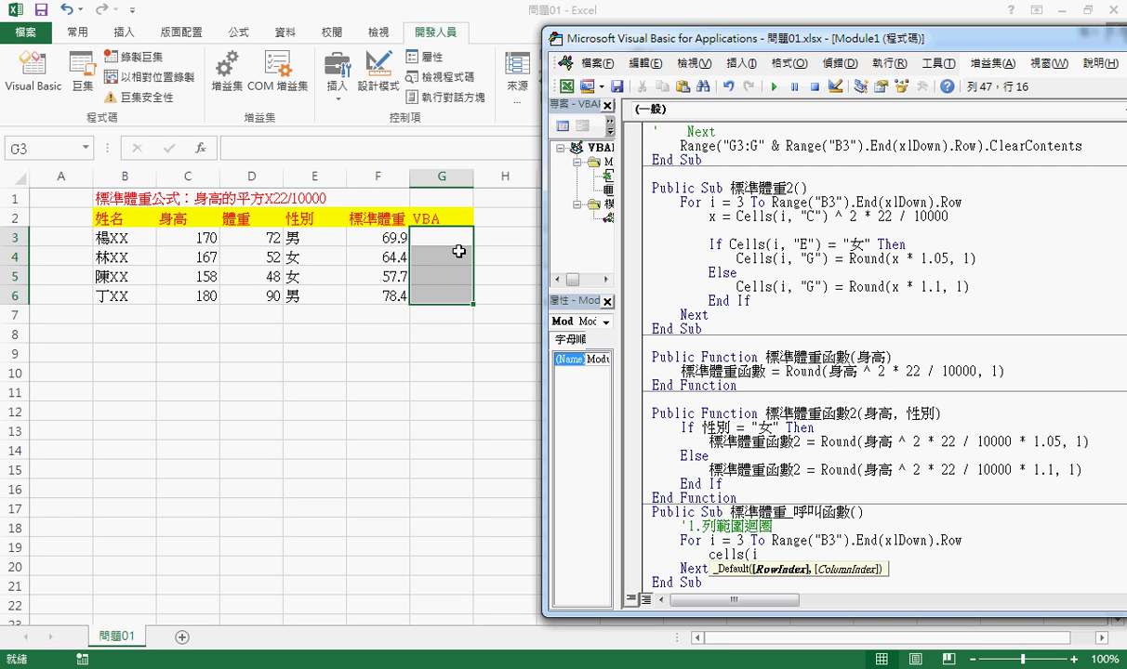
text(,"G")
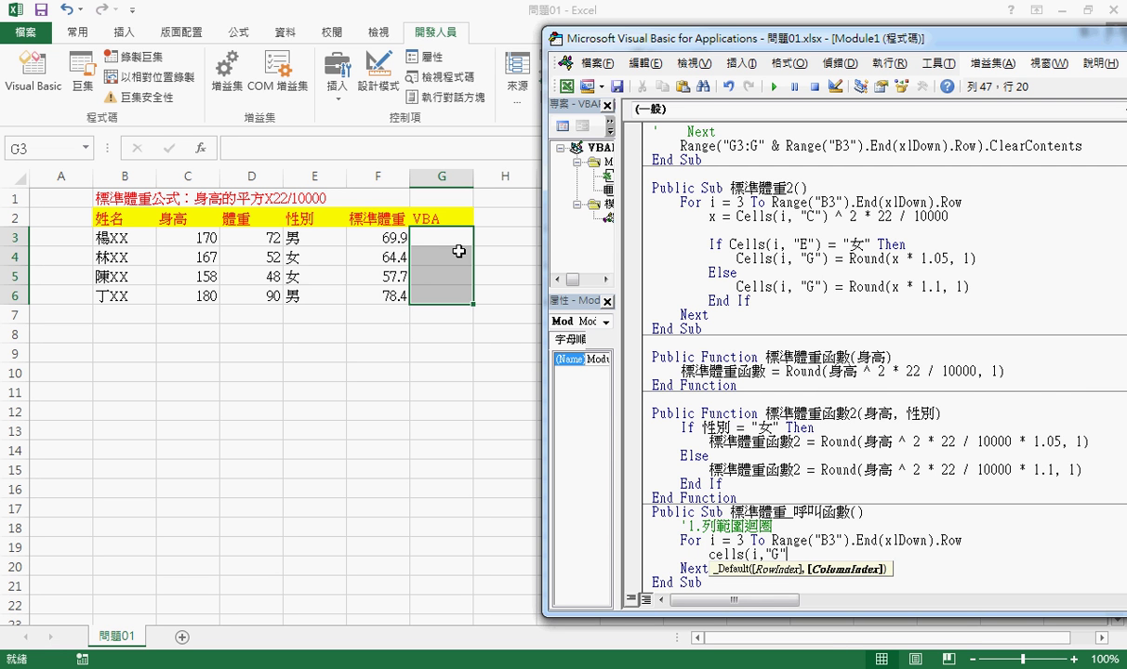
text()=)
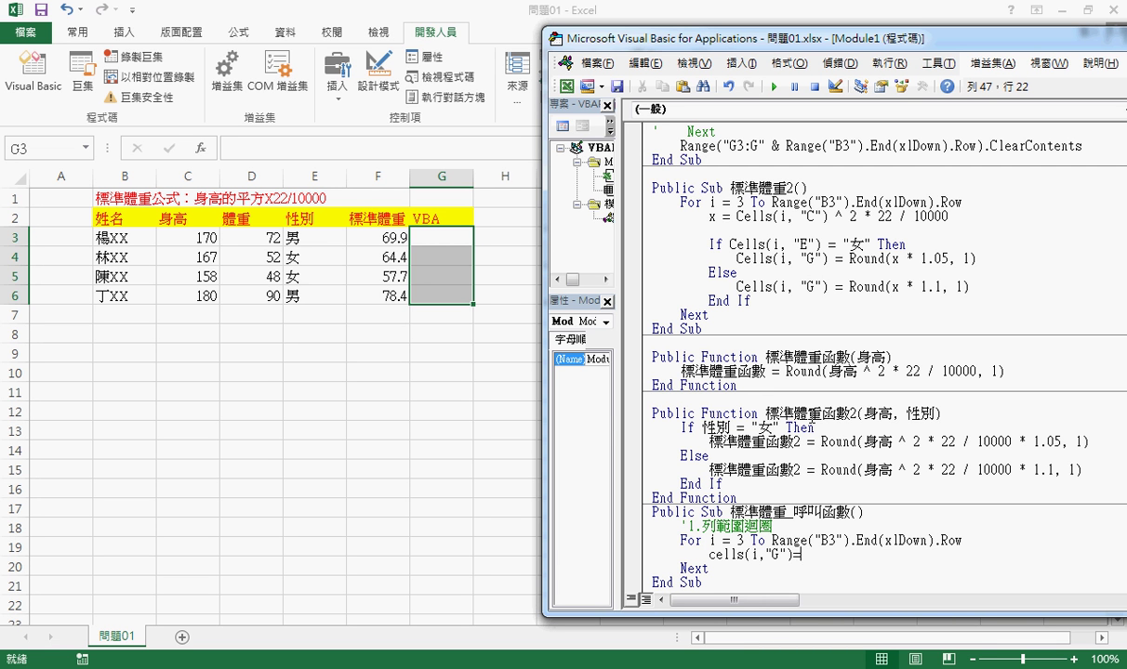
click(724, 391)
key(Return)
drag(765, 413, 856, 415)
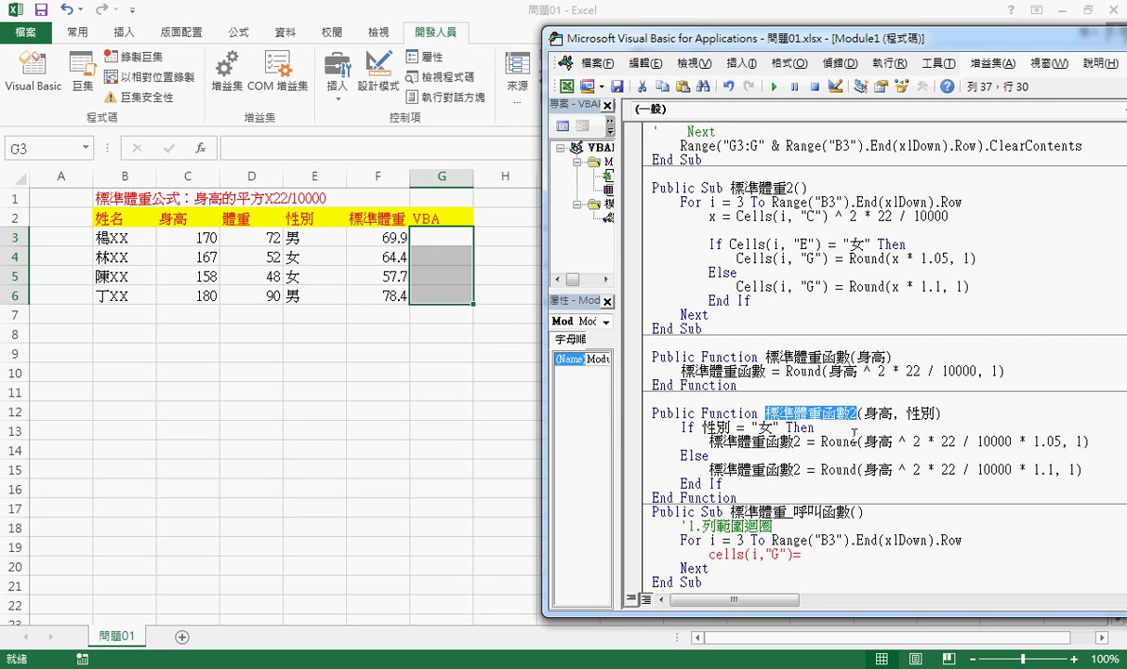
key(ctrl+c)
click(828, 556)
key(ctrl+v)
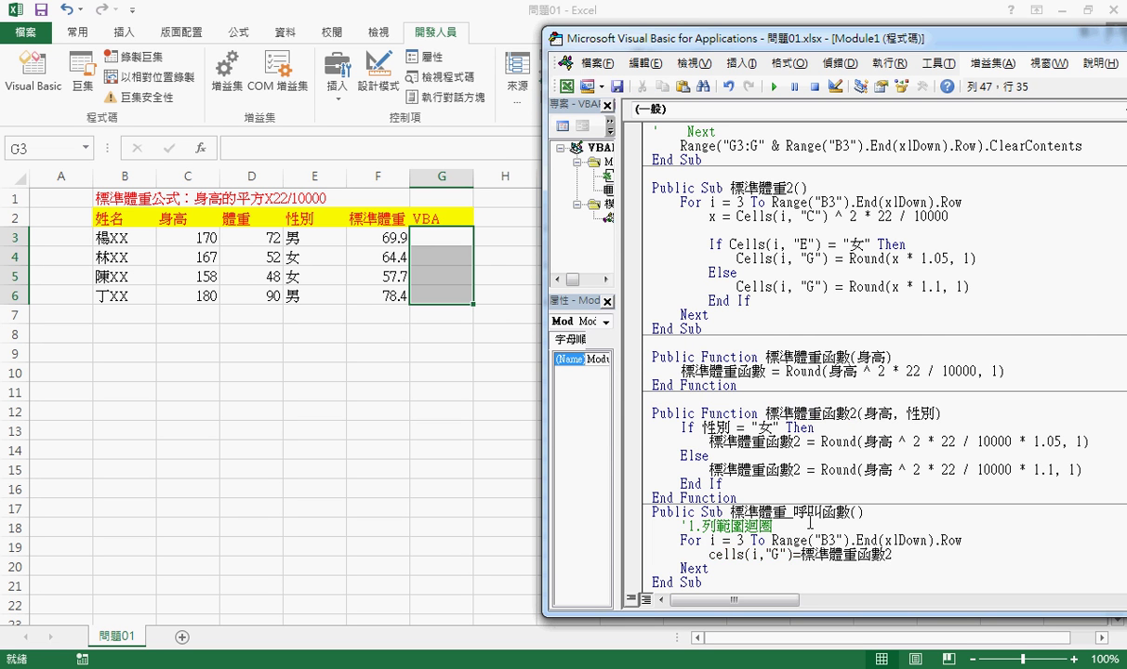
text(()
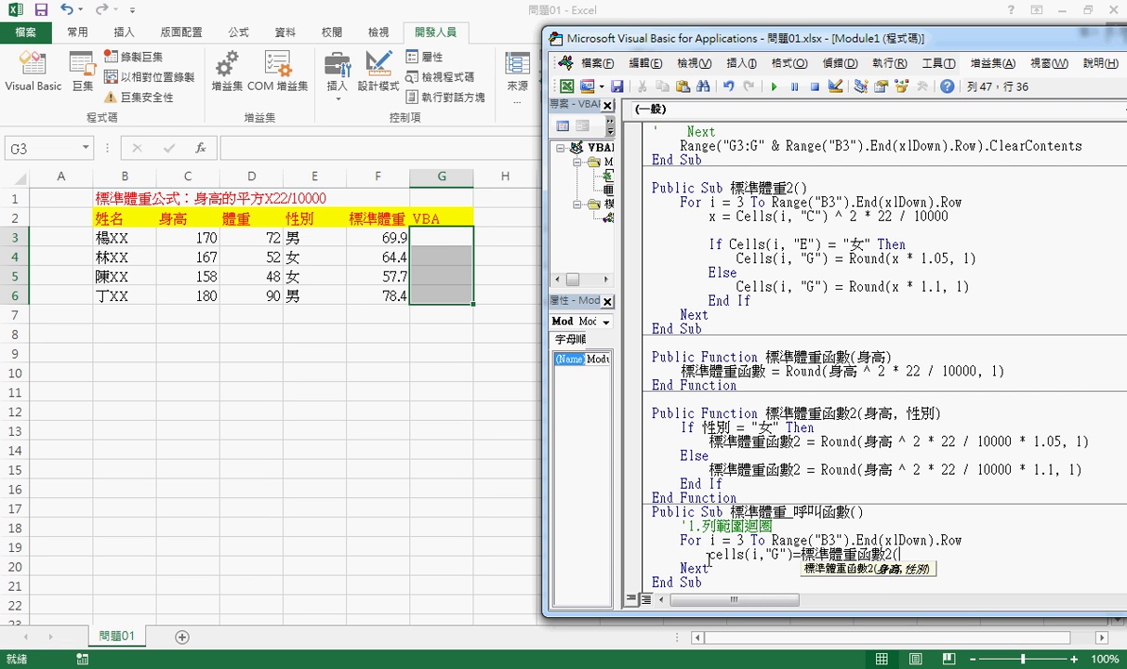
Complete the call with arguments Cells(i, "C") and Cells(i, "E") and a closing parenthesis
drag(709, 555, 791, 555)
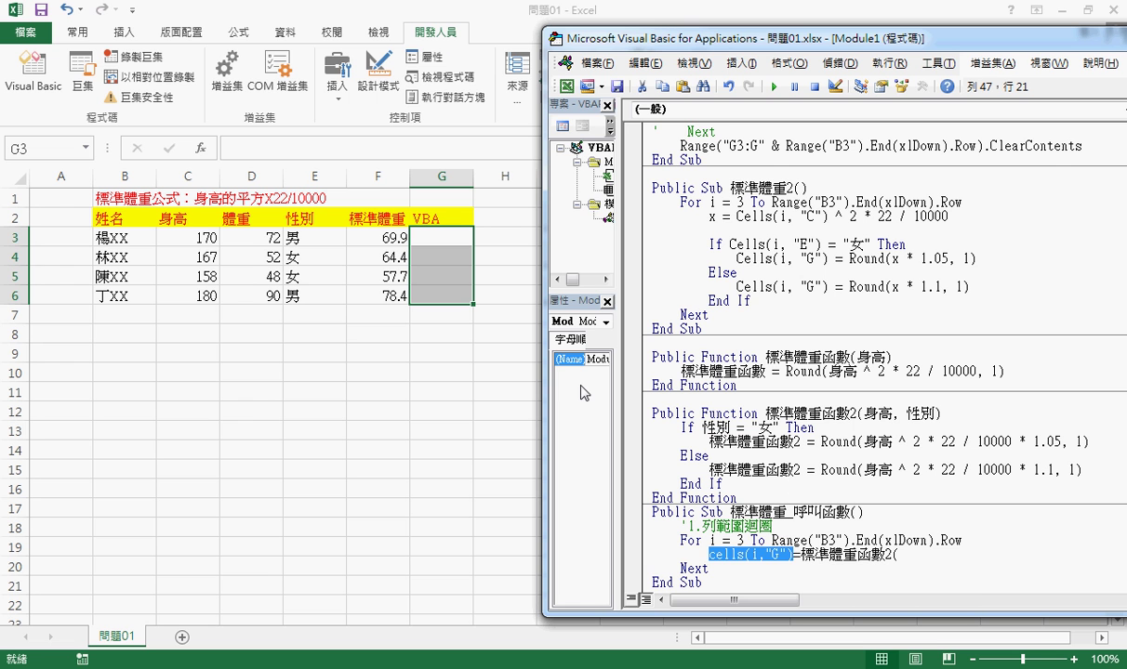
click(918, 556)
key(ctrl+v)
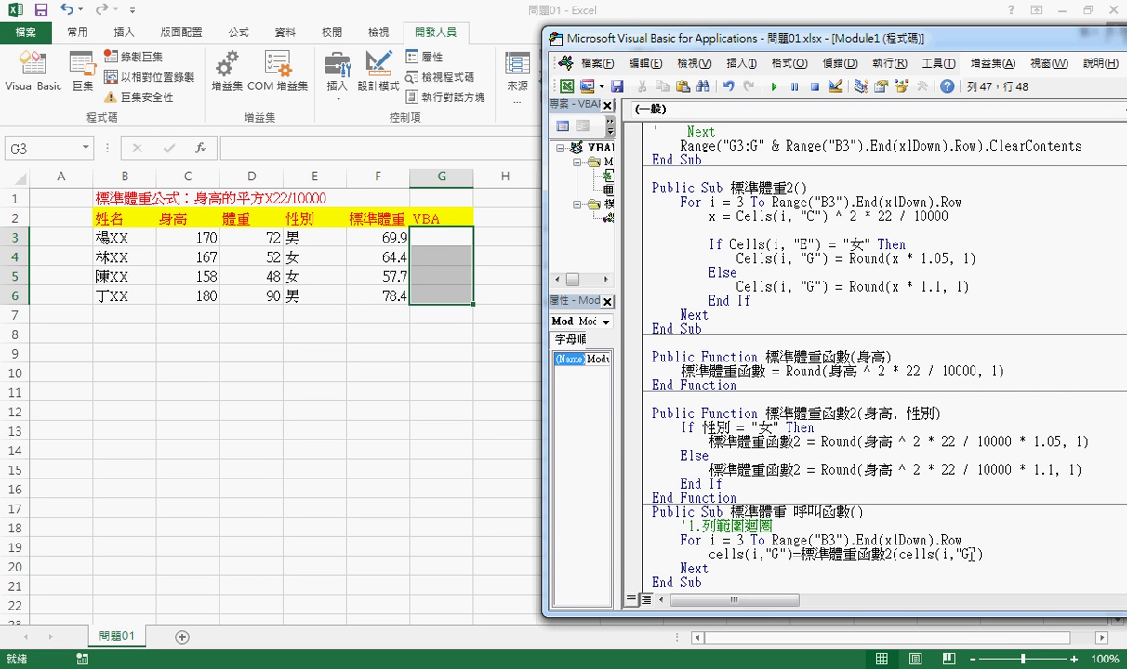
double_click(965, 555)
text(C)
click(1021, 560)
text(,)
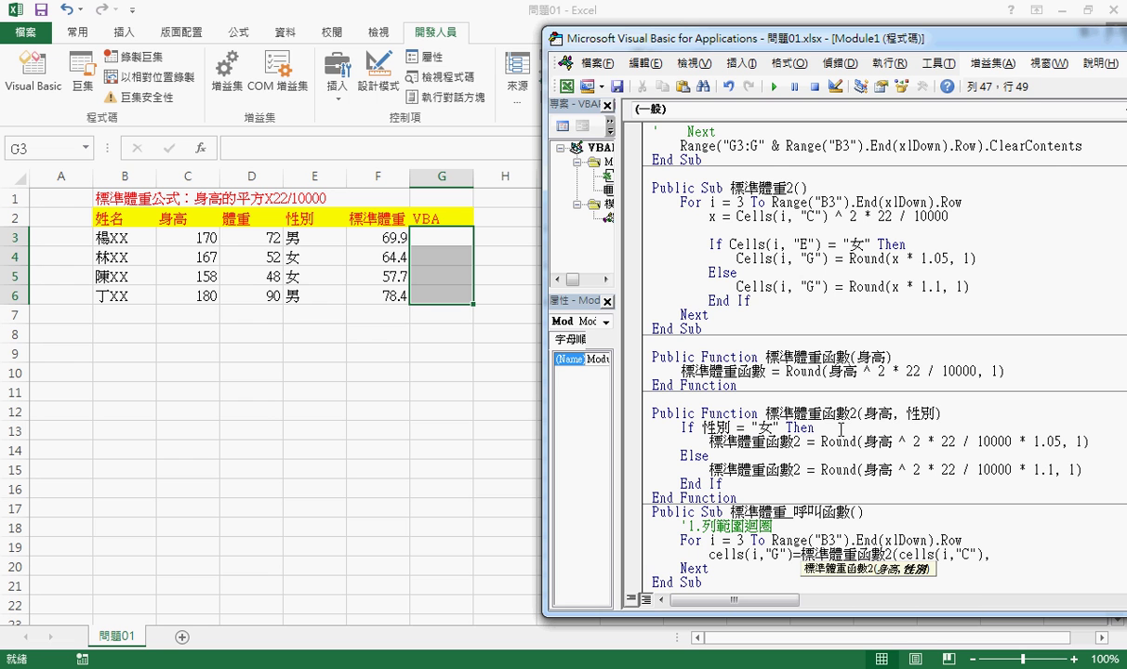
text(cells(i,"E"))
click(1057, 554)
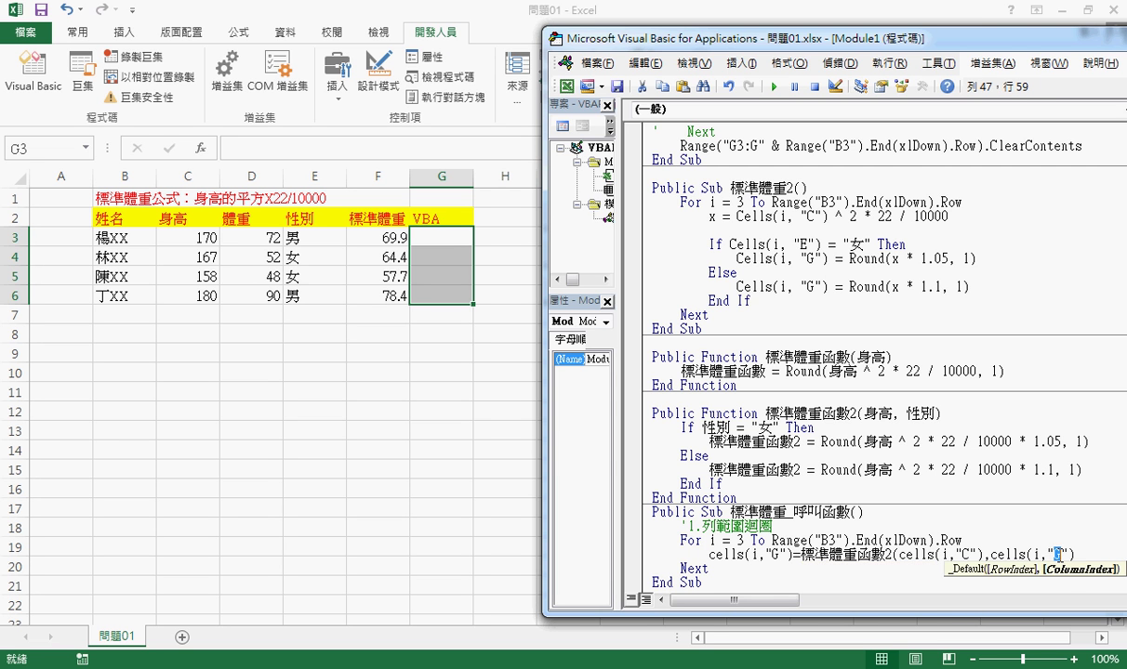
click(1084, 554)
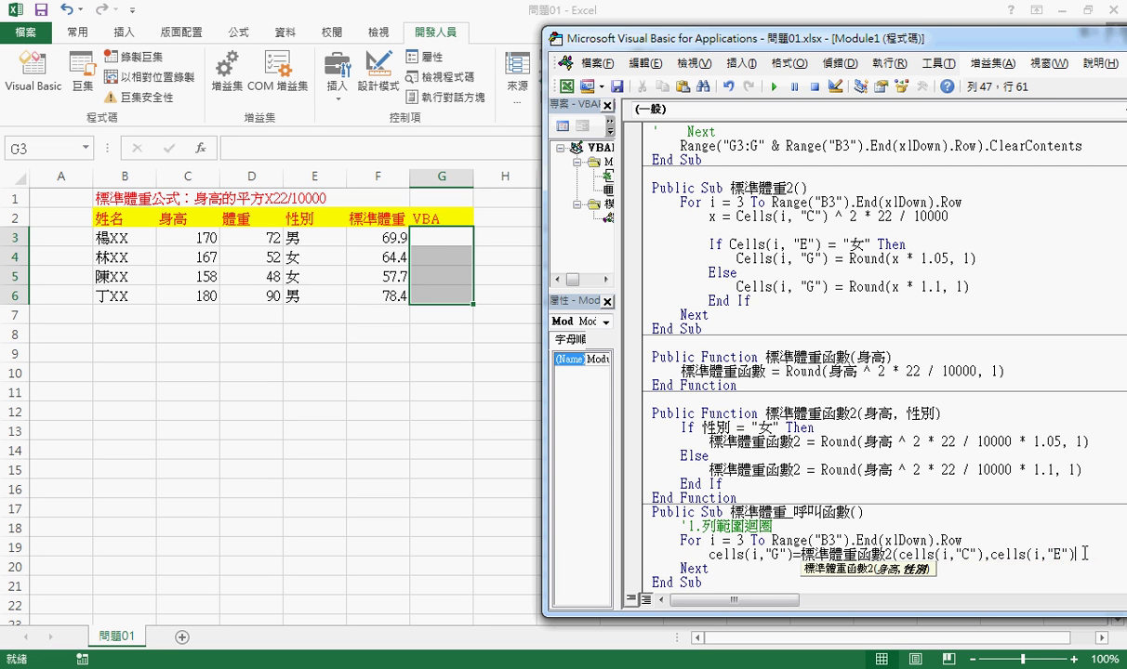
text())
Commit the finished line and briefly mark the 標準體重 part of the Sub name
click(958, 483)
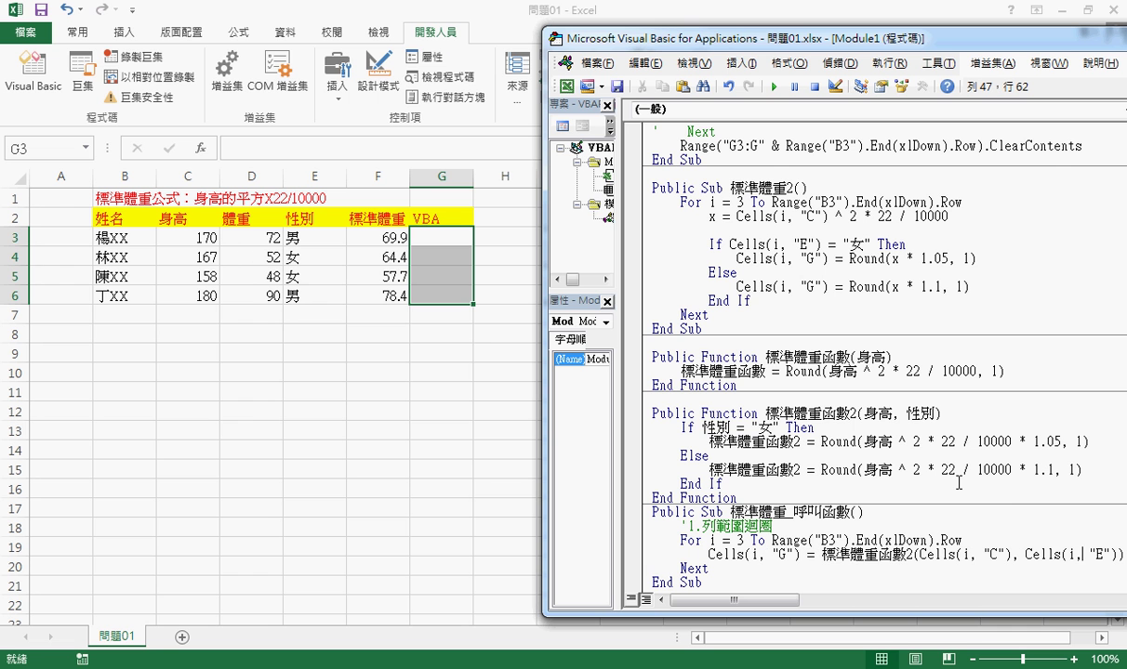
click(958, 483)
drag(730, 513, 789, 514)
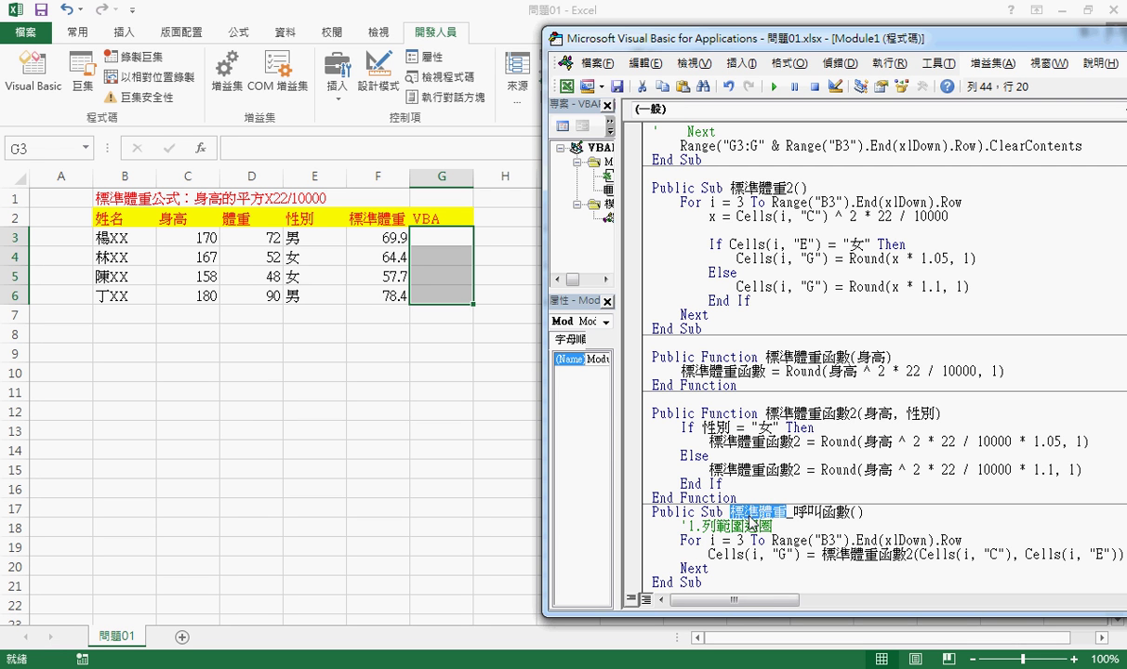
click(836, 554)
click(763, 395)
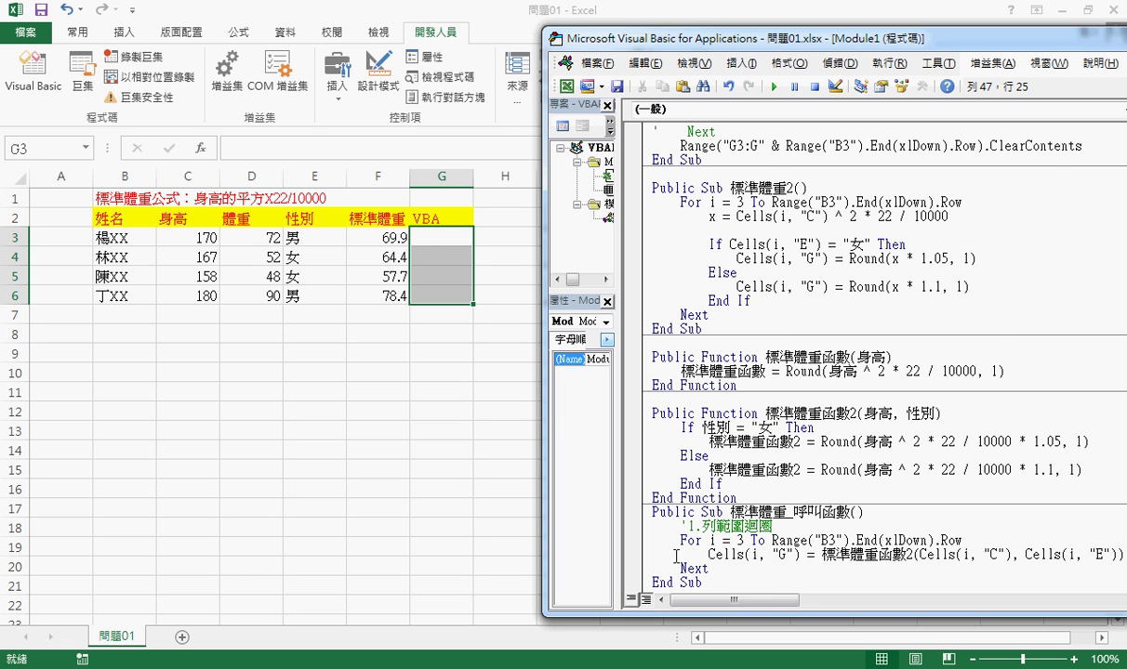
Set a breakpoint on the column G line, run the macro, and step into 標準體重函數2
click(633, 554)
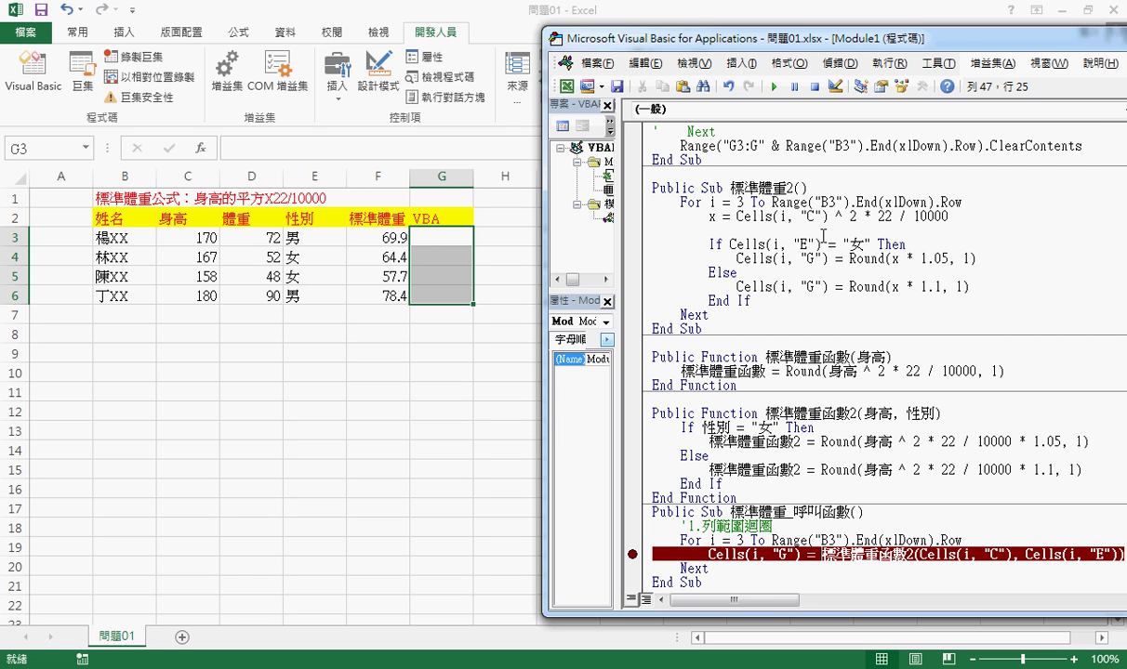
click(773, 87)
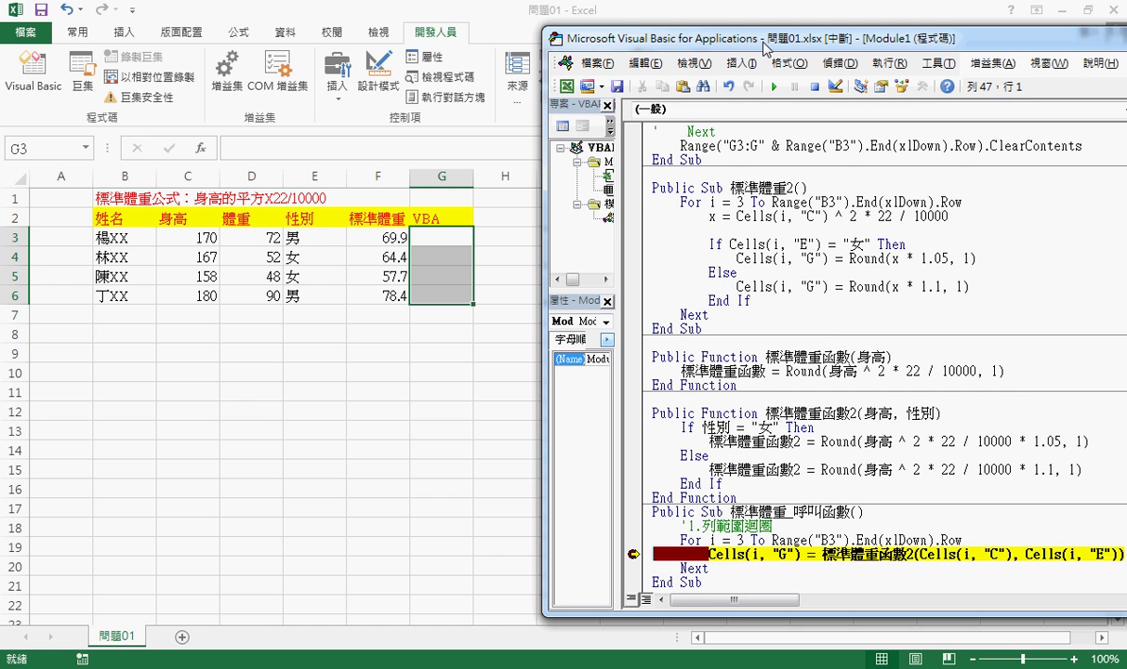
drag(727, 46, 773, 46)
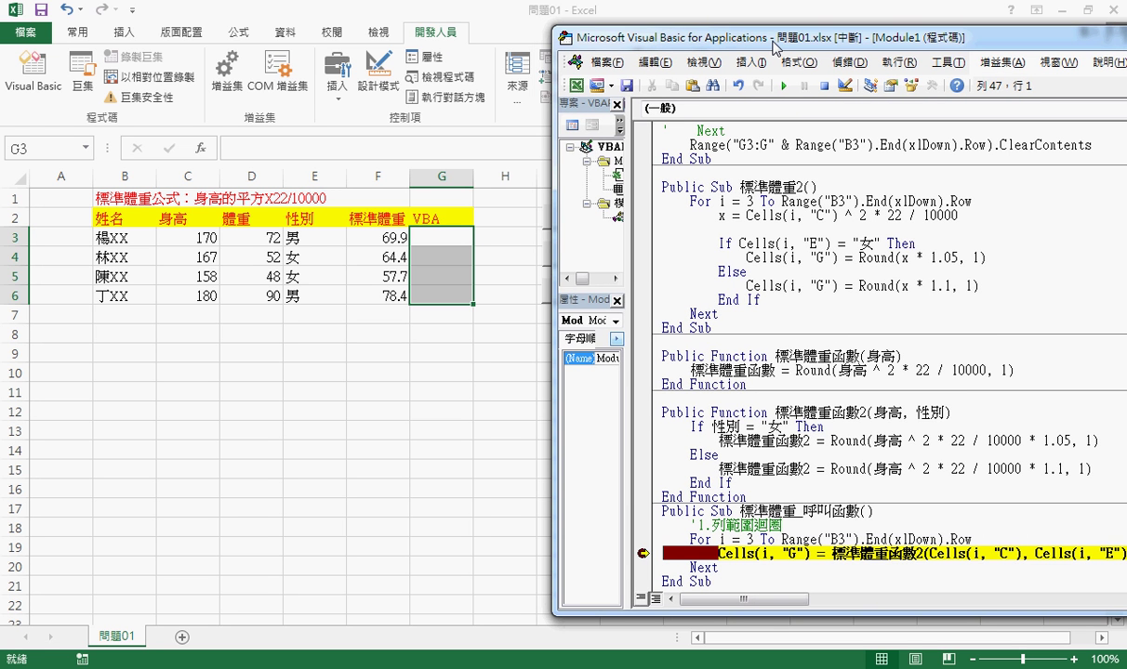
key(F8)
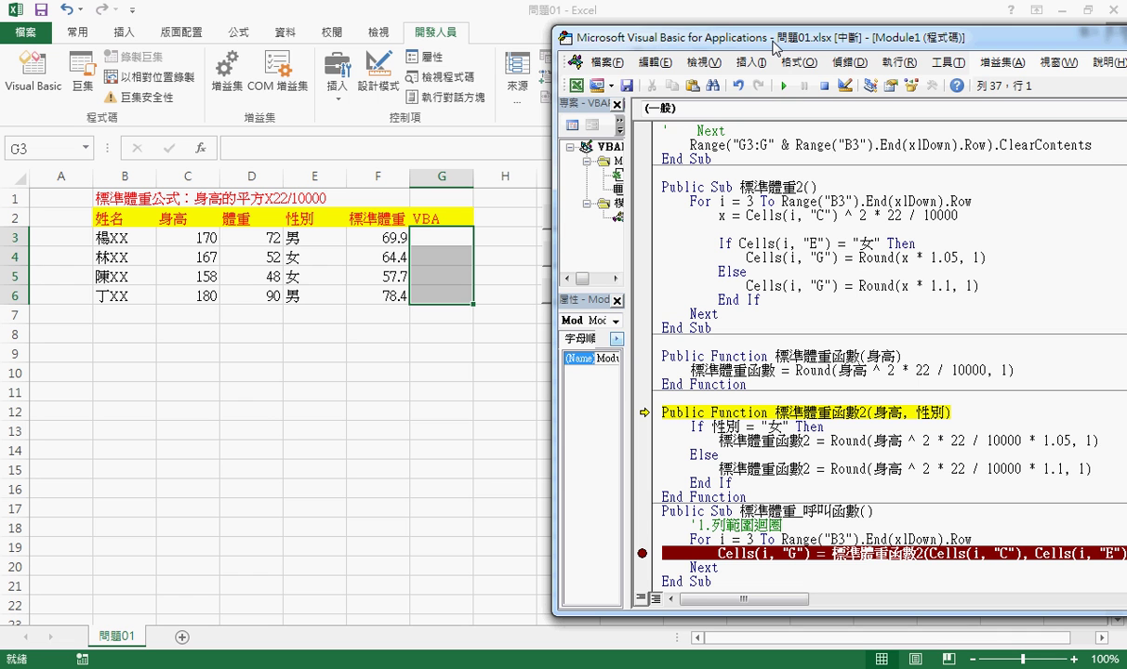
Step through 標準體重函數2 for the first row so G3 receives 69.9
mouse_move(939, 553)
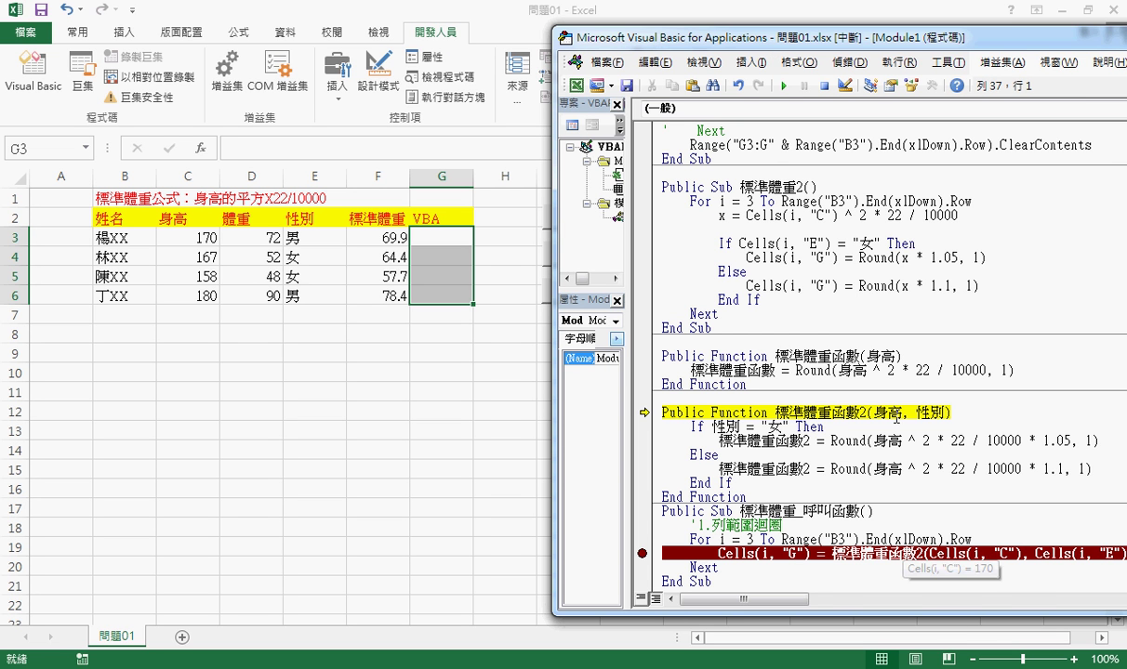
mouse_move(920, 415)
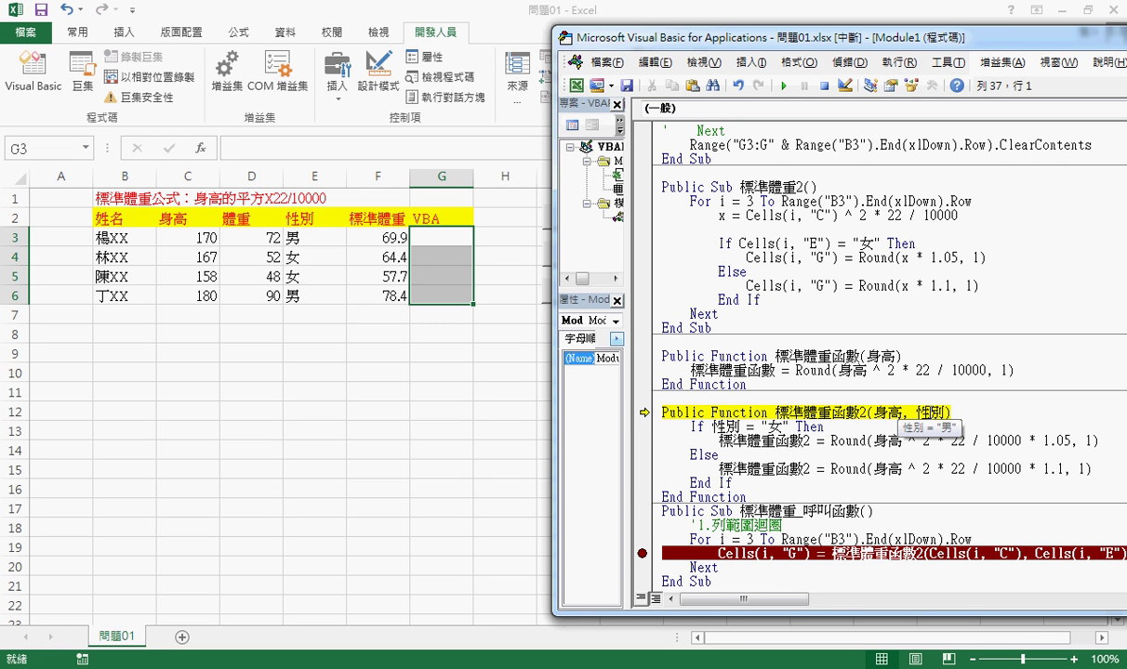
key(F8)
key(F8)
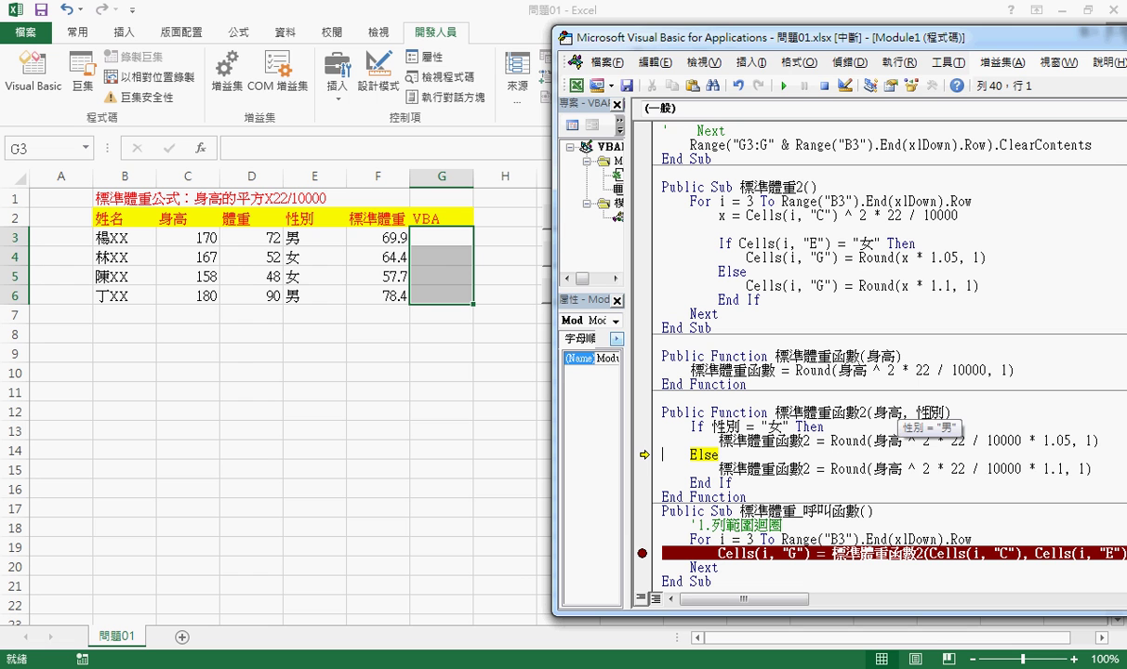
key(F8)
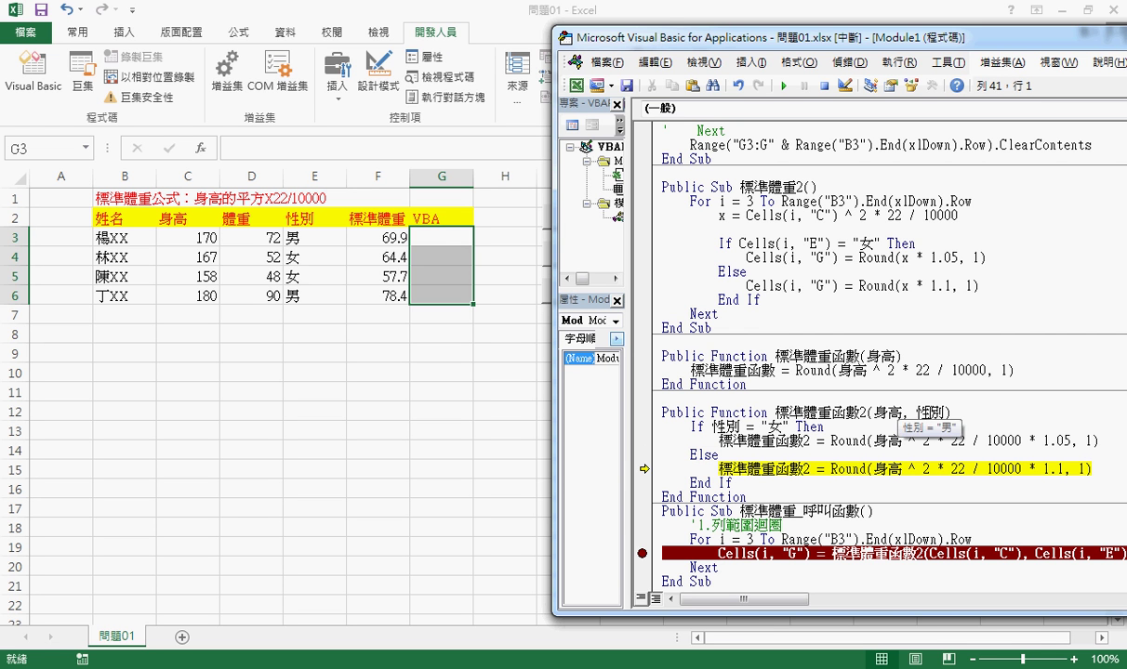
key(F8)
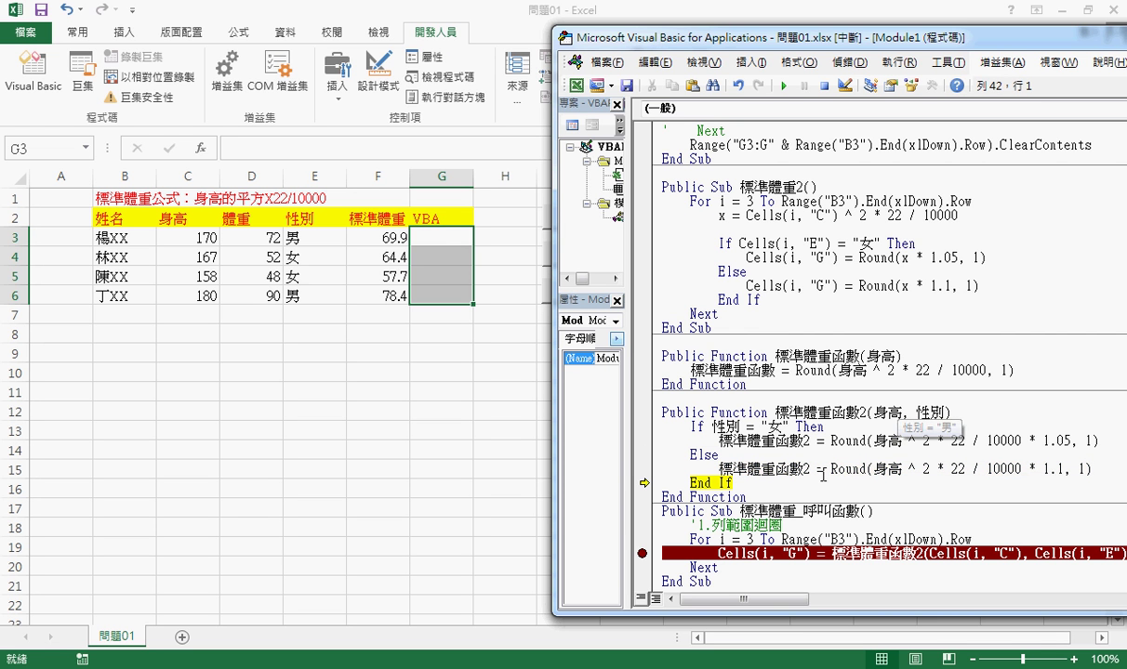
mouse_move(734, 470)
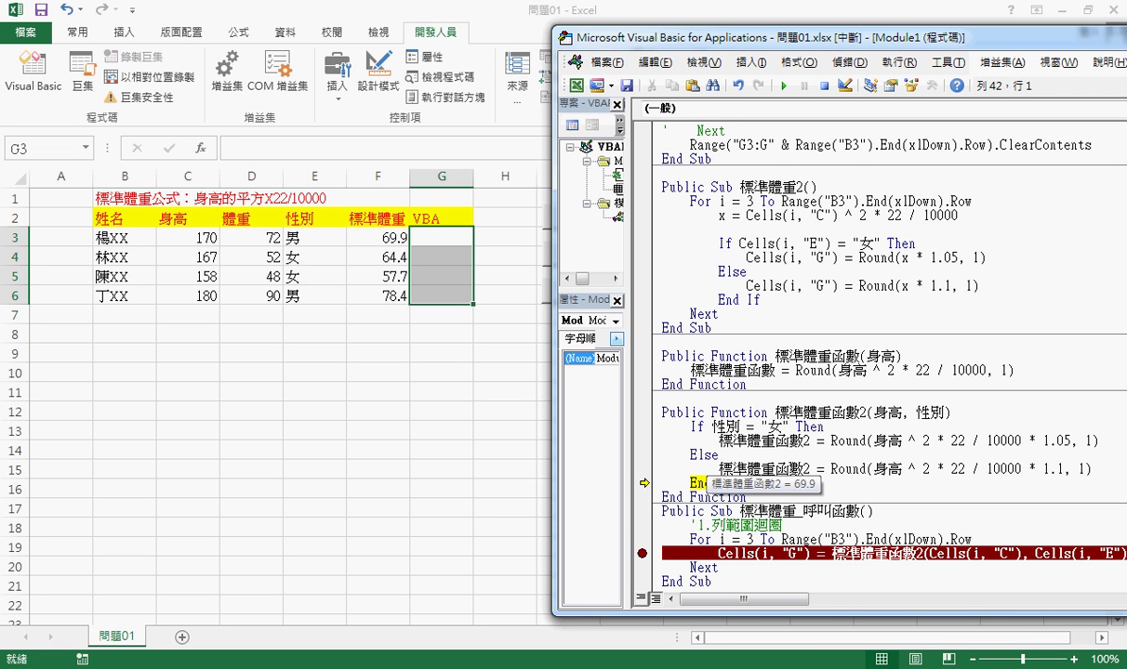
key(F8)
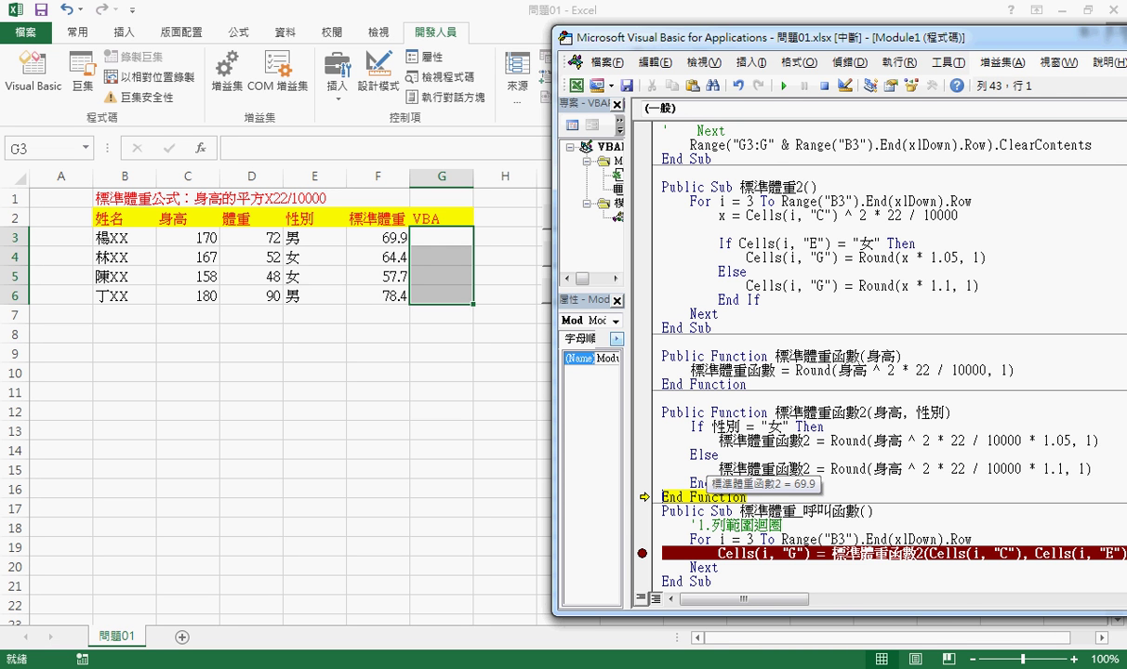
key(F8)
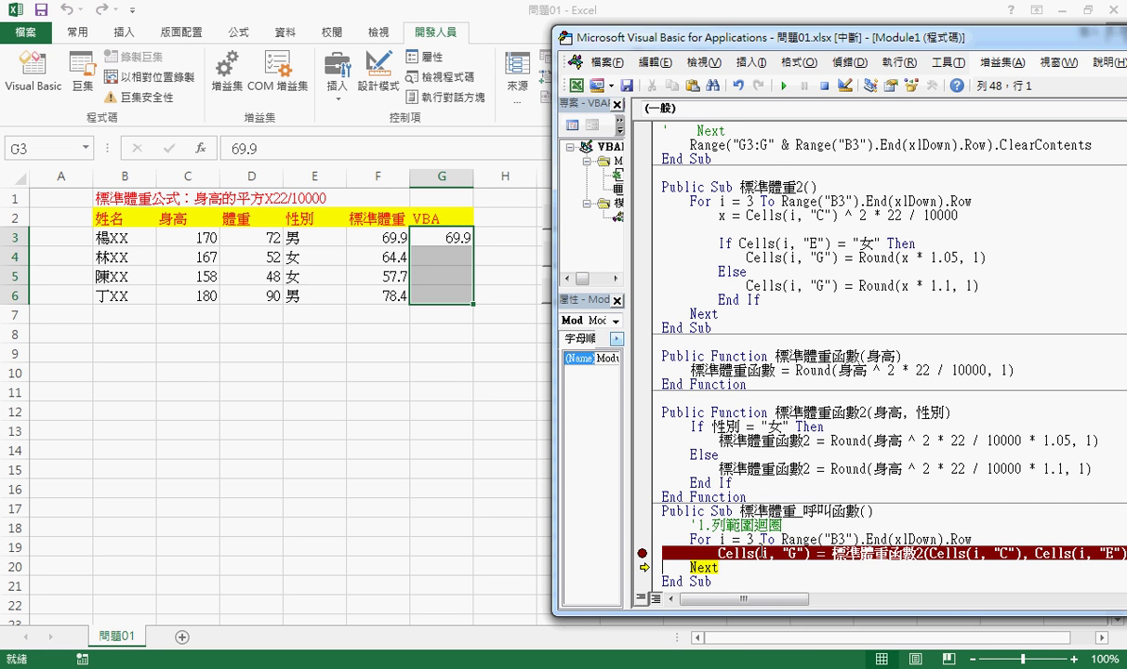
Step into the next row's call, then clear the breakpoint on the call line
mouse_move(733, 554)
key(F8)
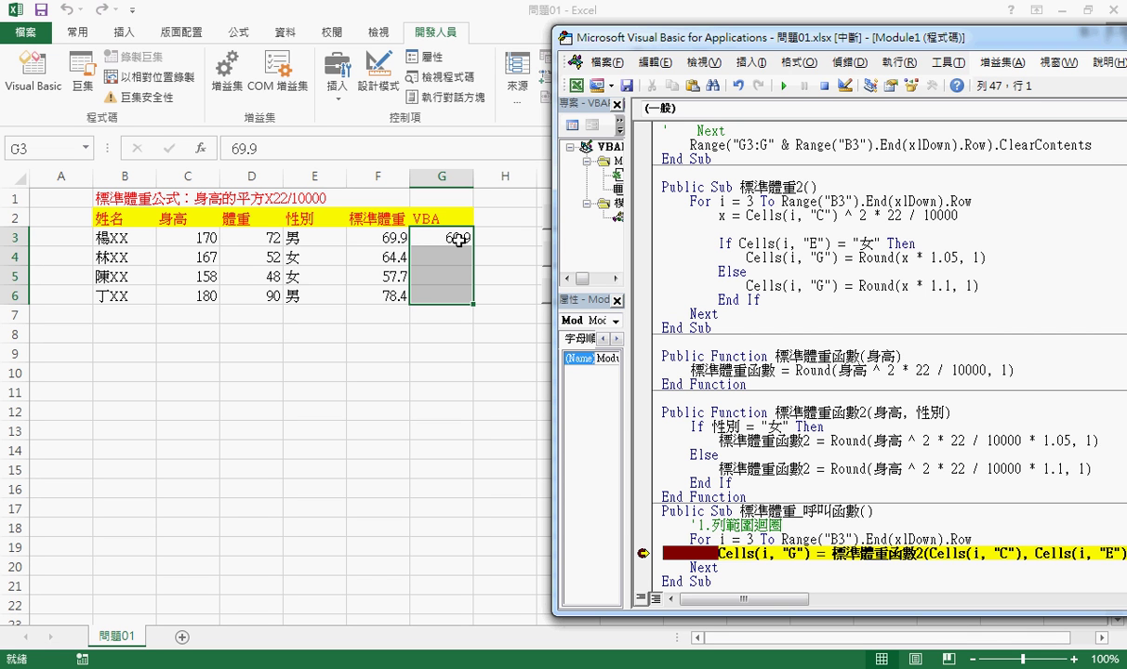
key(F8)
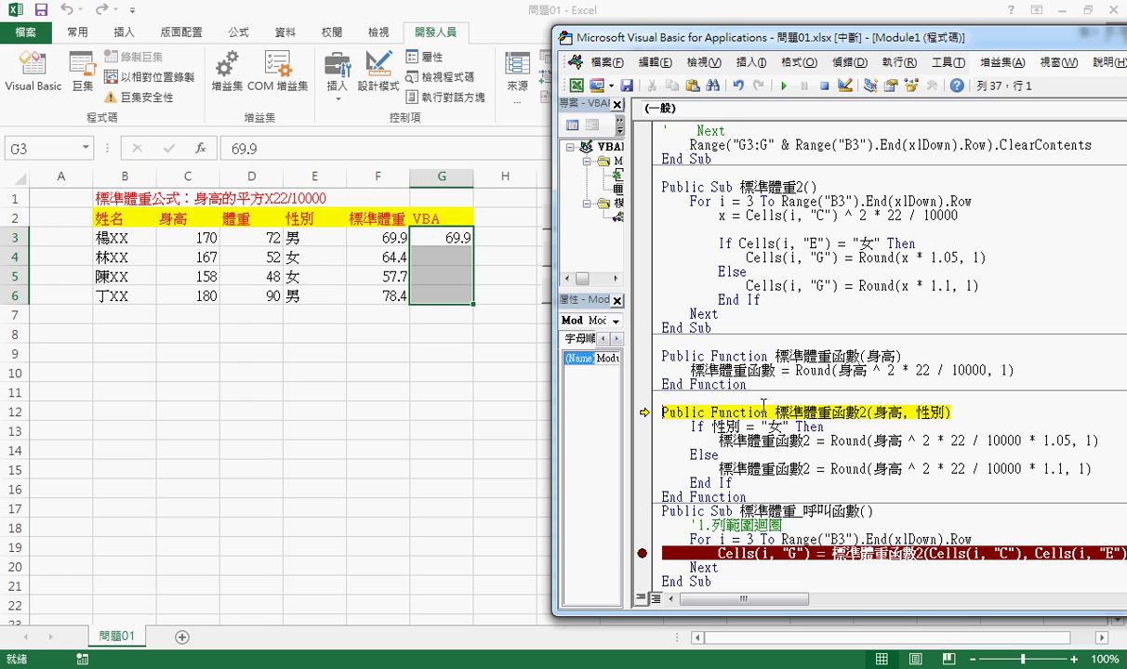
click(642, 554)
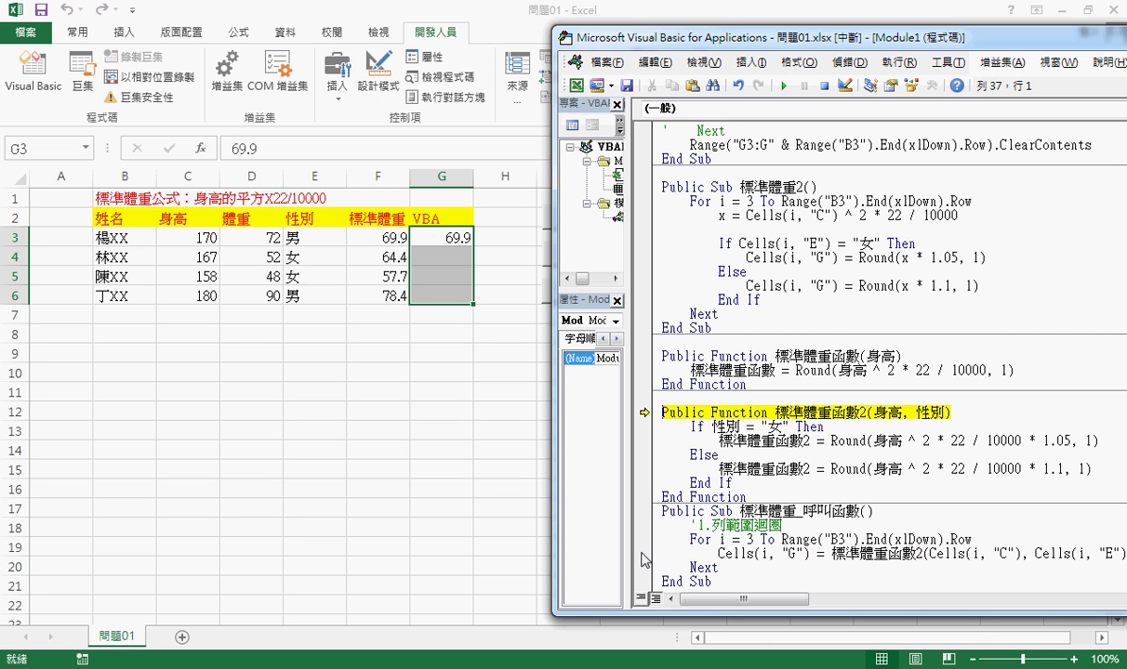
Resume the macro so G4:G6 get 64.4, 57.7 and 78.4, then select the 標準體重函數2 function code
click(782, 87)
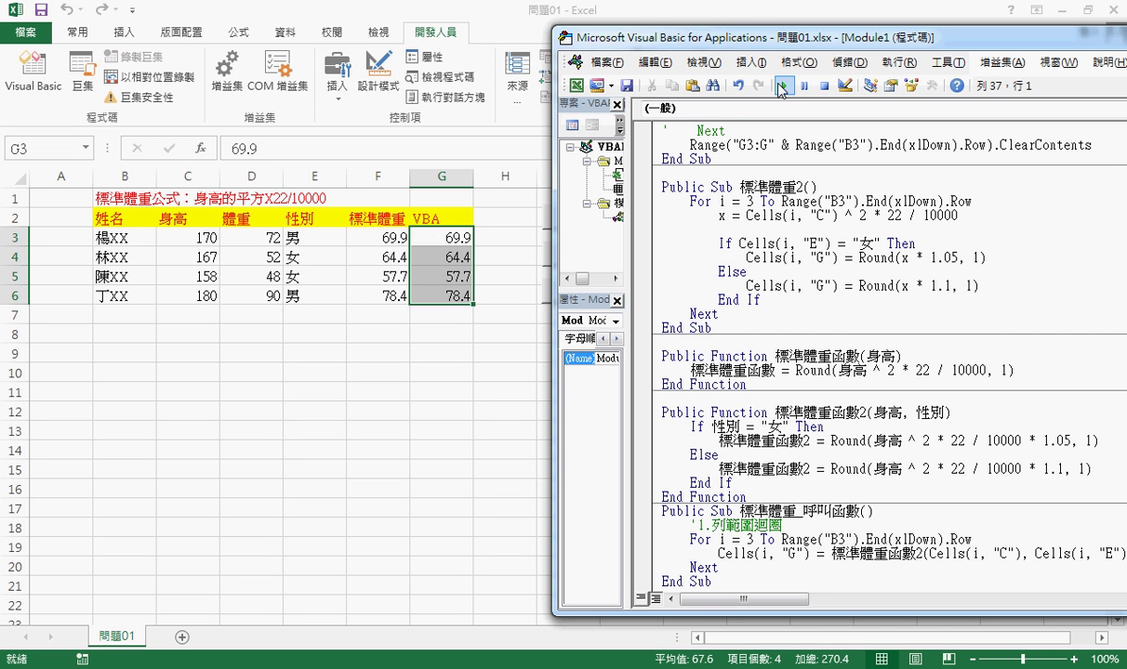
drag(740, 511, 846, 512)
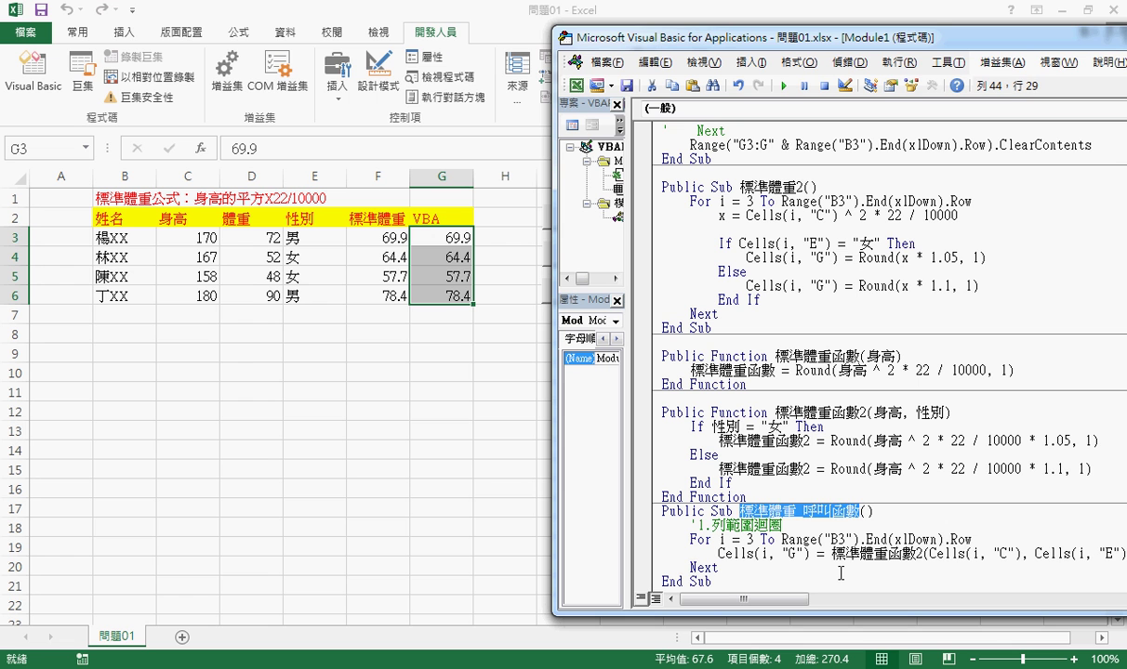
drag(831, 553, 924, 556)
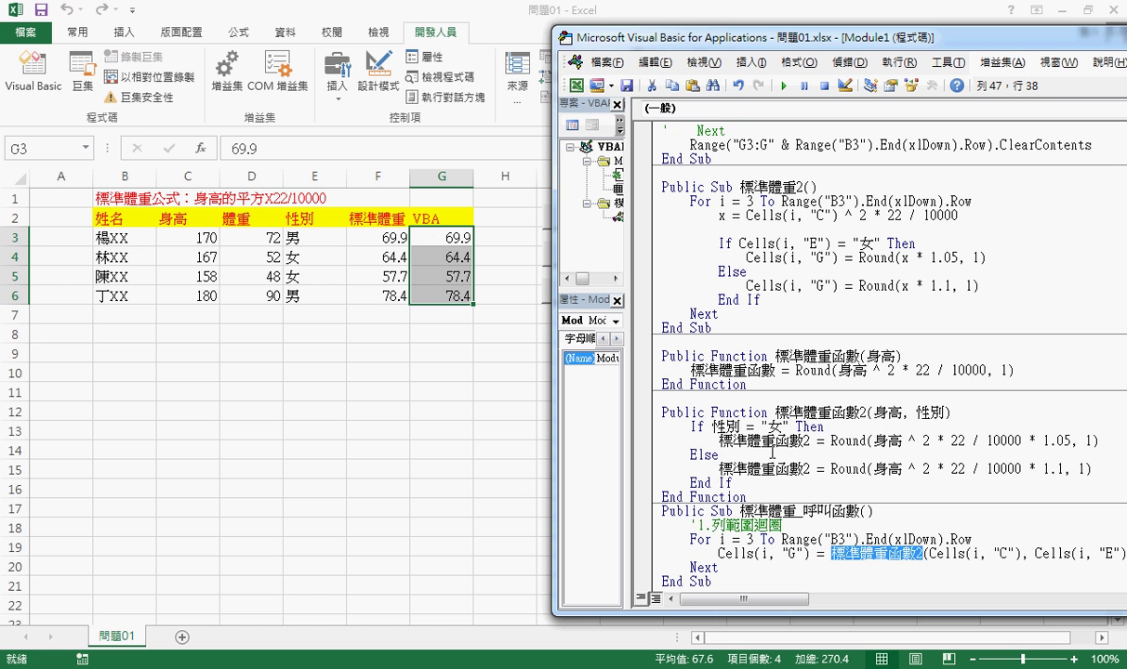
drag(748, 498, 655, 415)
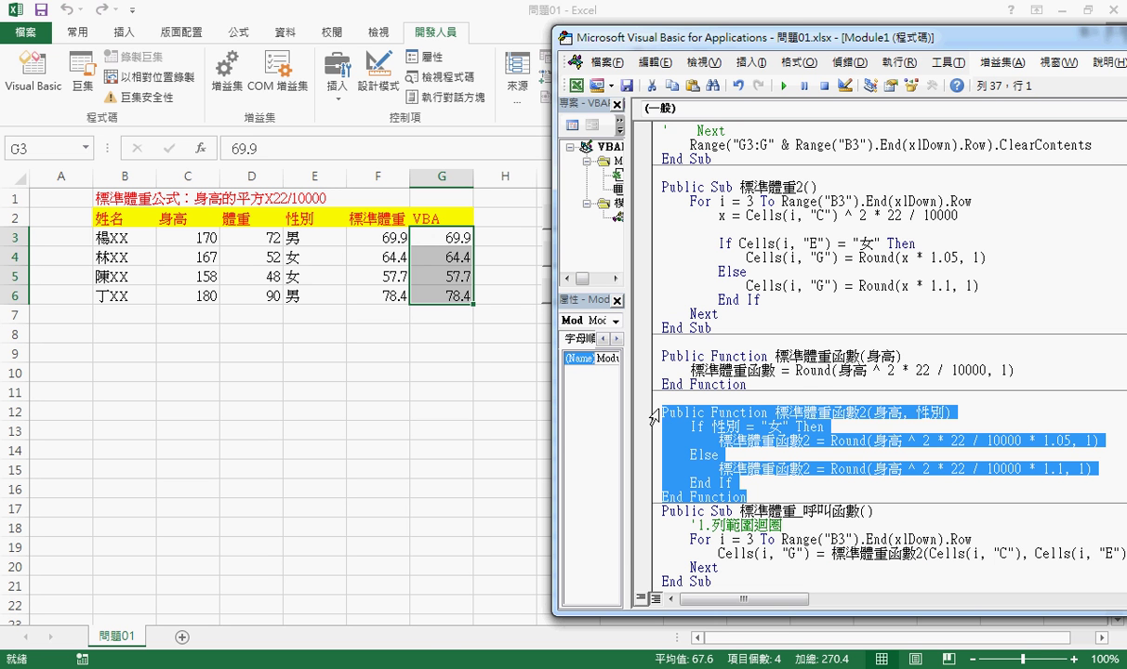
In the Google Docs notes, scroll back up to the 標準體重函數2 function code
key(alt+Tab)
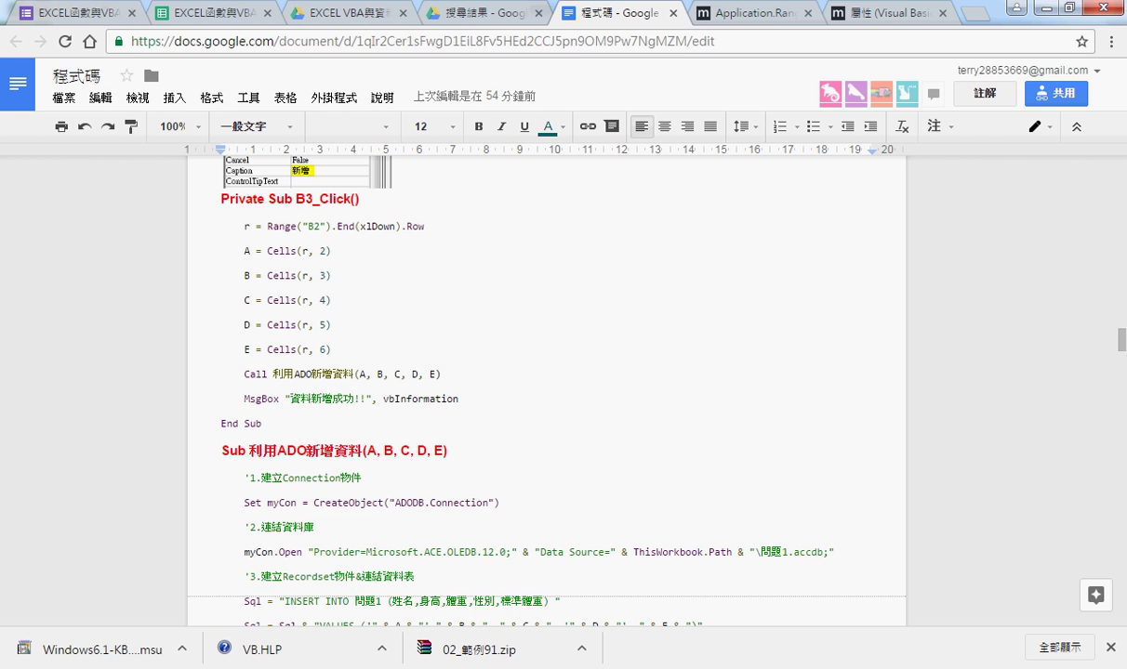
scroll(478, 460, down, 5)
scroll(480, 457, down, 5)
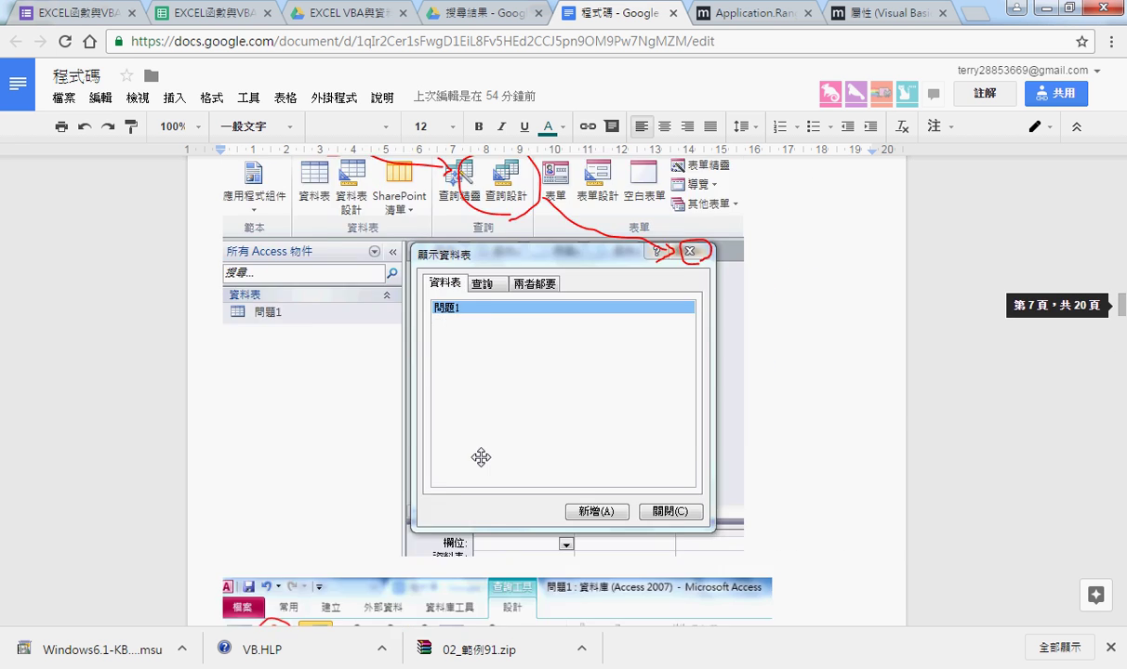
scroll(480, 458, up, 5)
scroll(481, 457, up, 5)
scroll(480, 458, up, 3)
scroll(672, 356, up, 5)
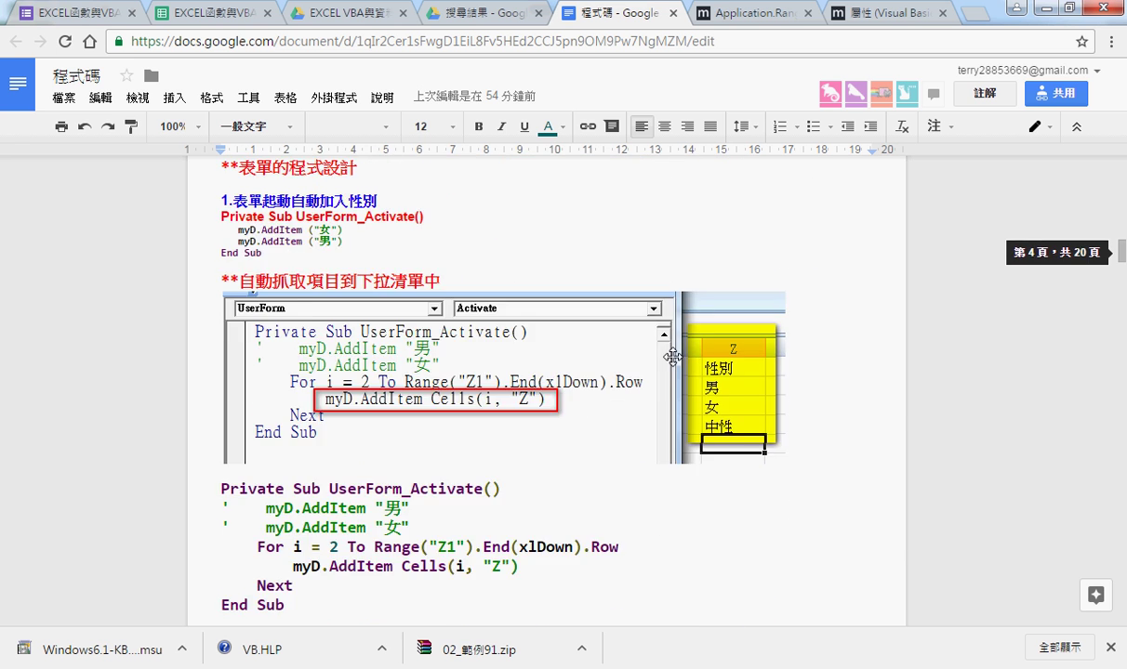
scroll(671, 354, up, 5)
scroll(638, 330, up, 2)
scroll(638, 330, up, 5)
scroll(638, 332, up, 5)
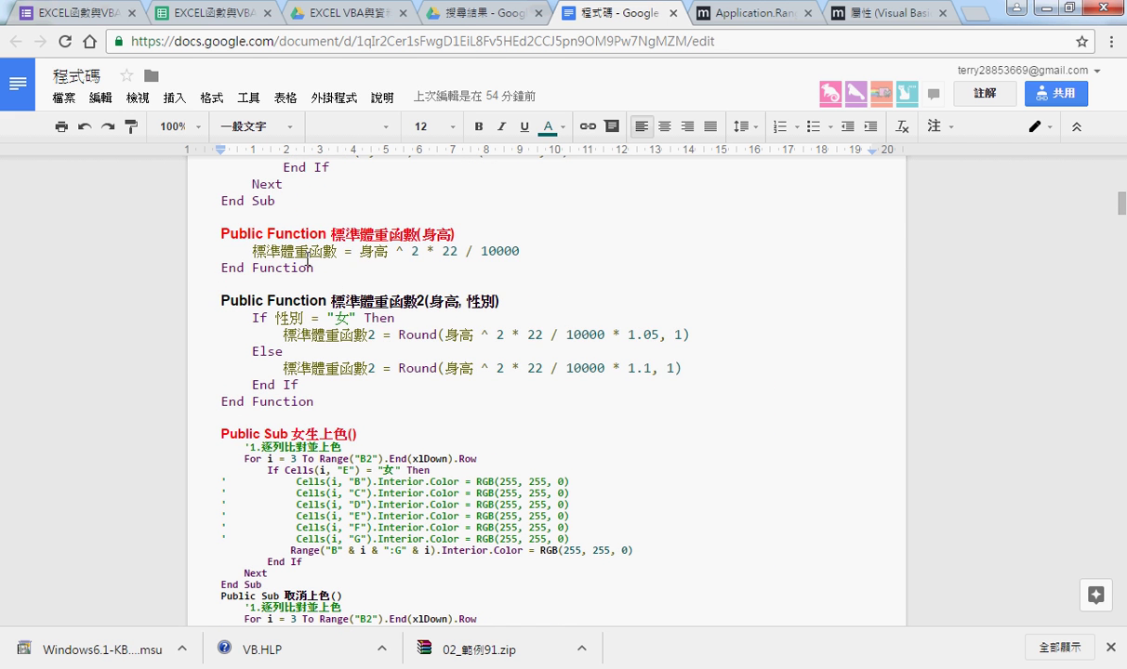
Insert an empty line below 標準體重函數2's End Function and bring the VBA editor back
mouse_move(210, 227)
mouse_down()
mouse_move(362, 403)
mouse_move(212, 298)
mouse_up()
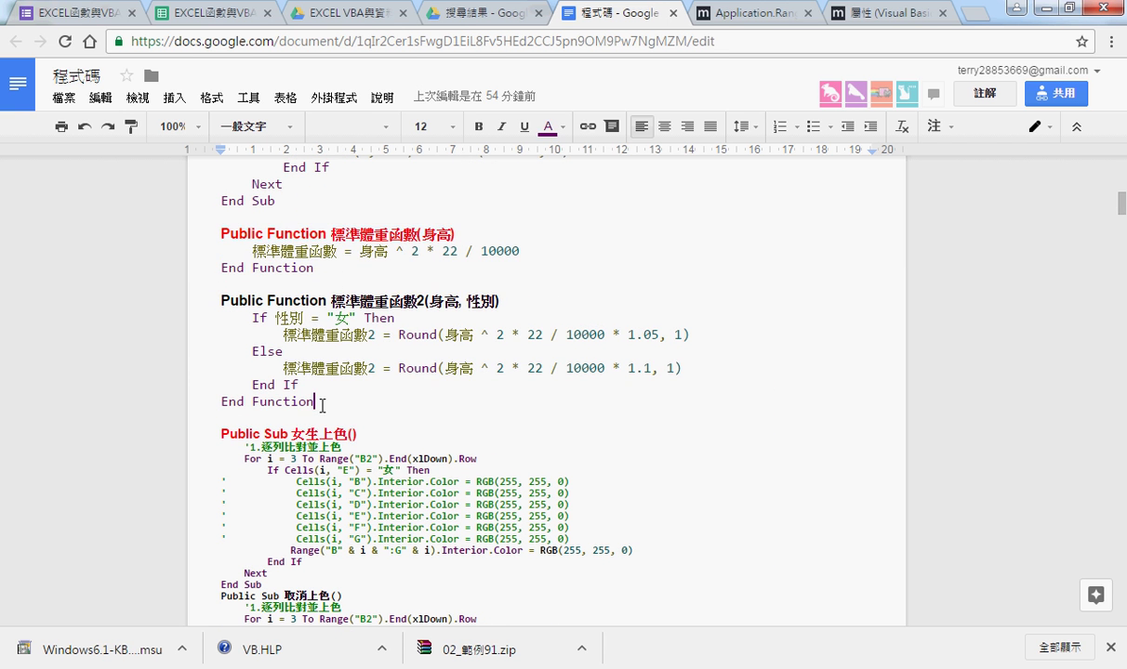
click(268, 421)
key(Return)
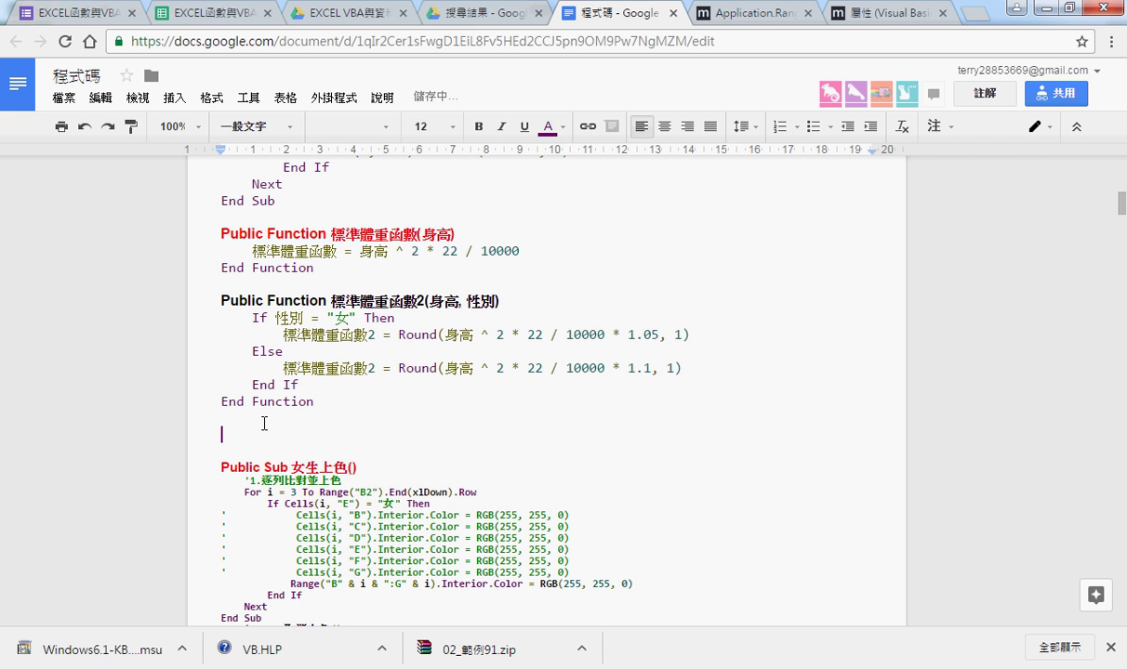
mouse_move(243, 666)
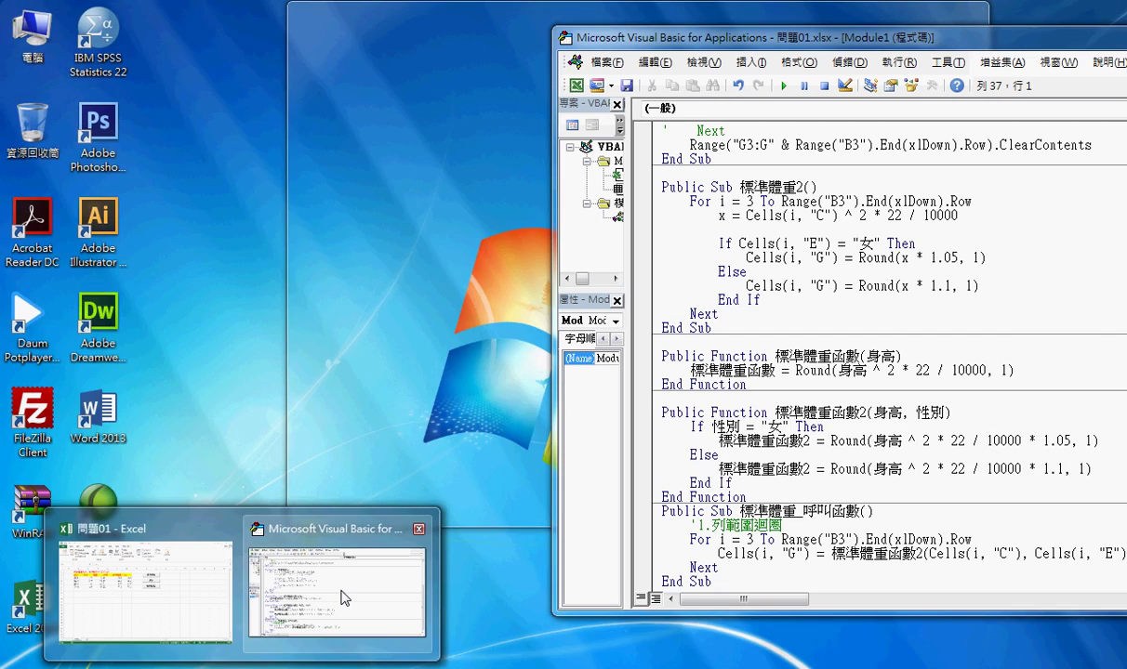
click(339, 596)
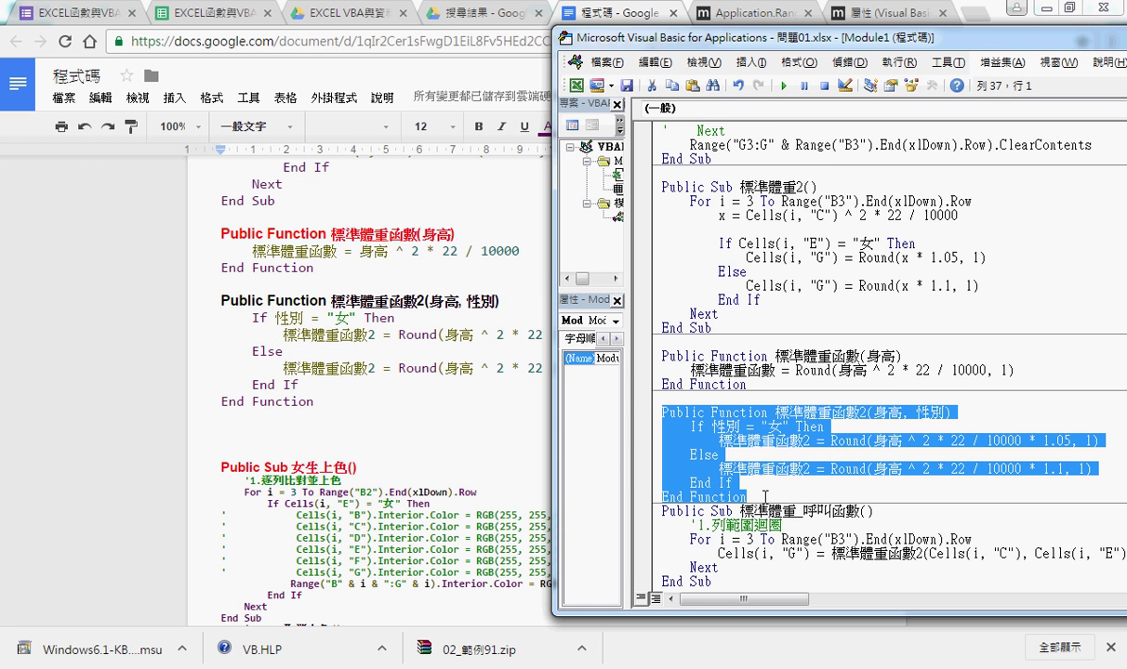
Copy the 標準體重_呼叫函數 Sub from the VBA editor and paste it below 標準體重函數2
drag(712, 581, 651, 517)
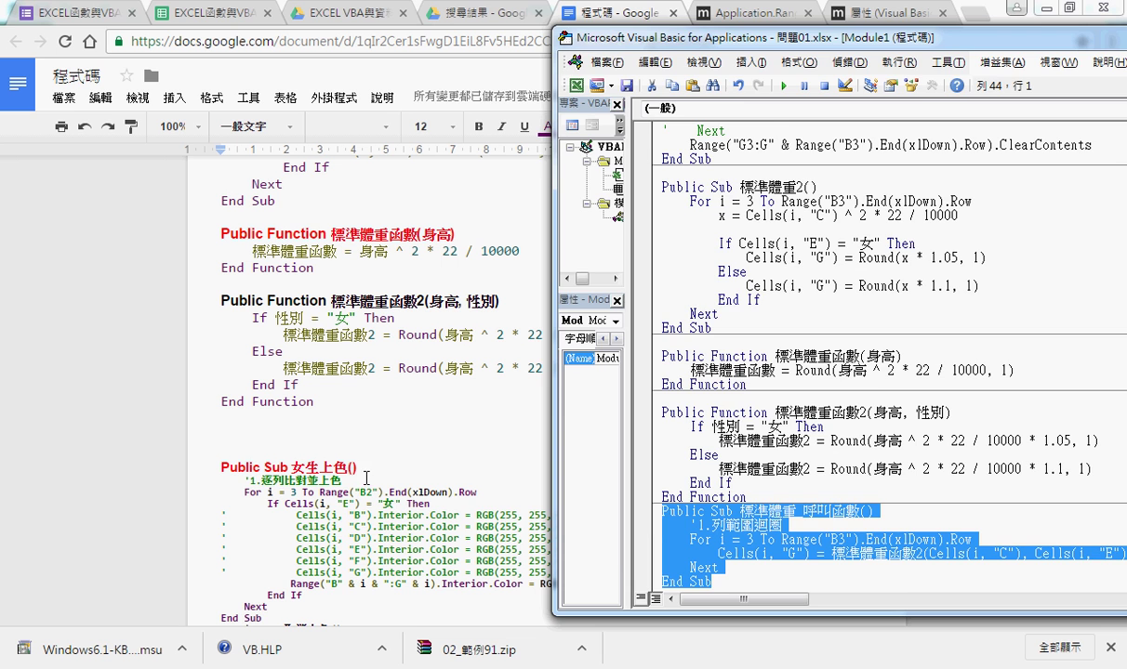
click(249, 420)
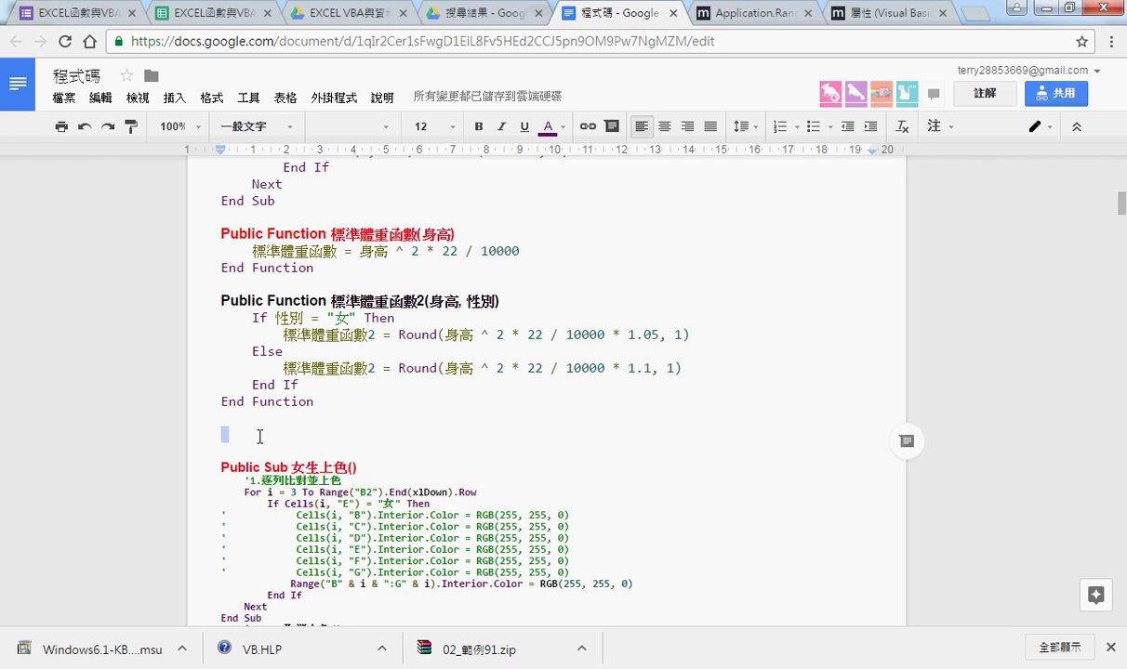
text(Public Sub 標準體重_呼叫函數()     '1.列範圍迴圈     For i = 3 To Range("B3").End(xlDown).Row         Cells(i, "G") = 標準體重函數2(Cells(i, "C"), Cells(i, "E"))     Next End Sub)
Apply Code Pretty's Format Selection syntax colouring to the pasted Sub
drag(442, 434, 280, 443)
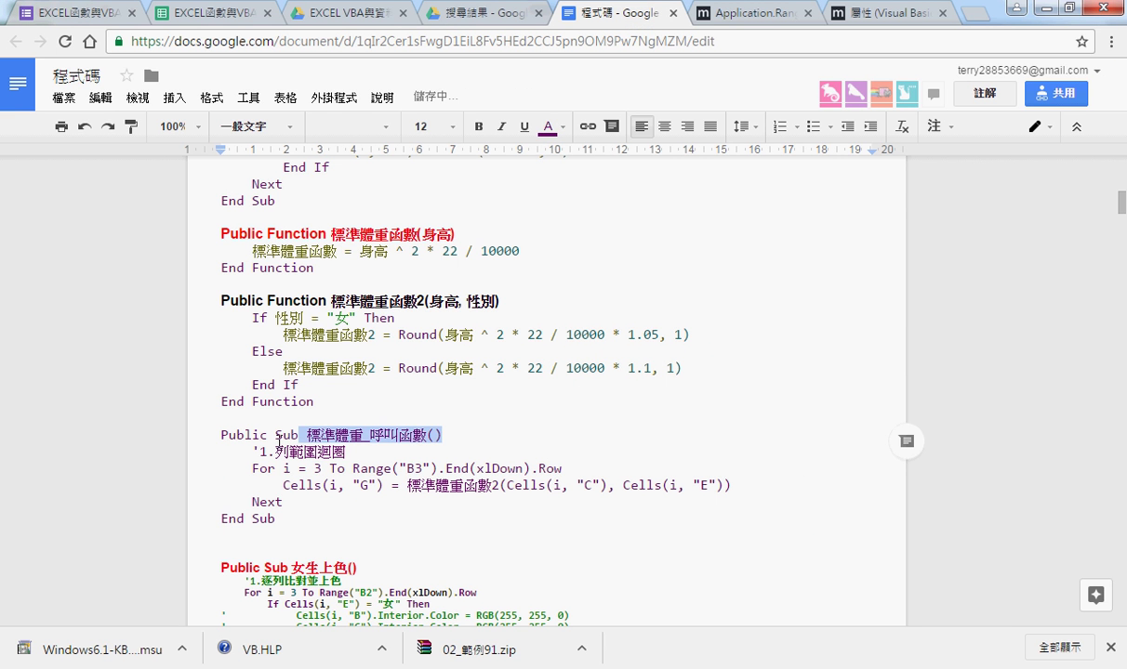
mouse_move(306, 516)
mouse_down()
mouse_move(208, 467)
mouse_move(206, 453)
mouse_up()
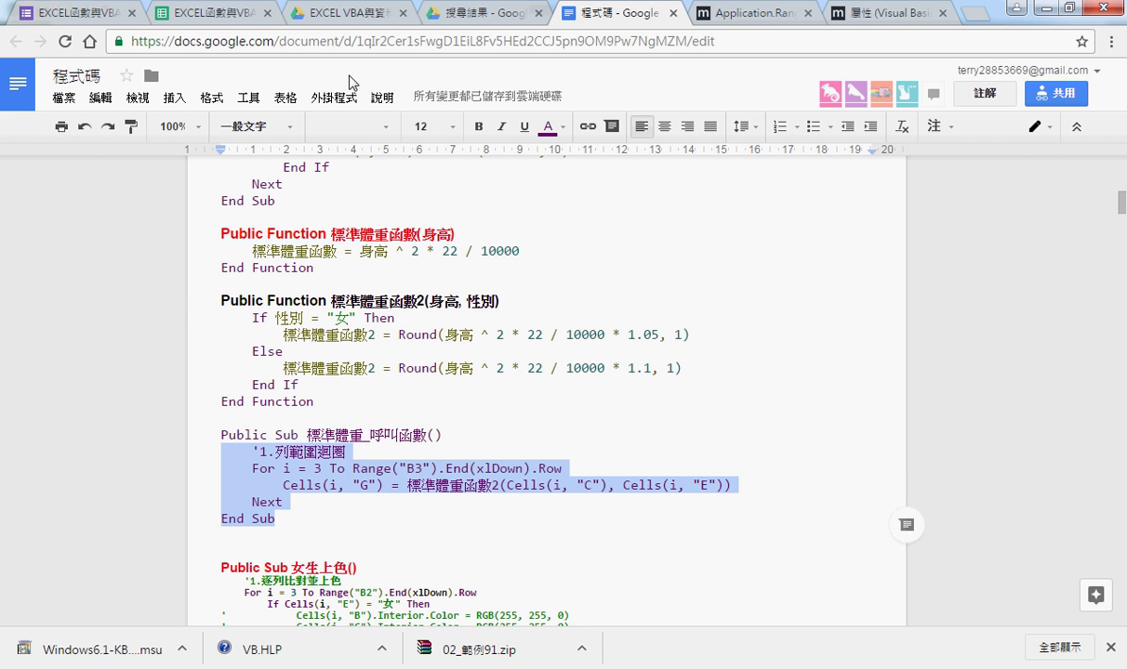
click(332, 97)
mouse_move(358, 127)
click(495, 140)
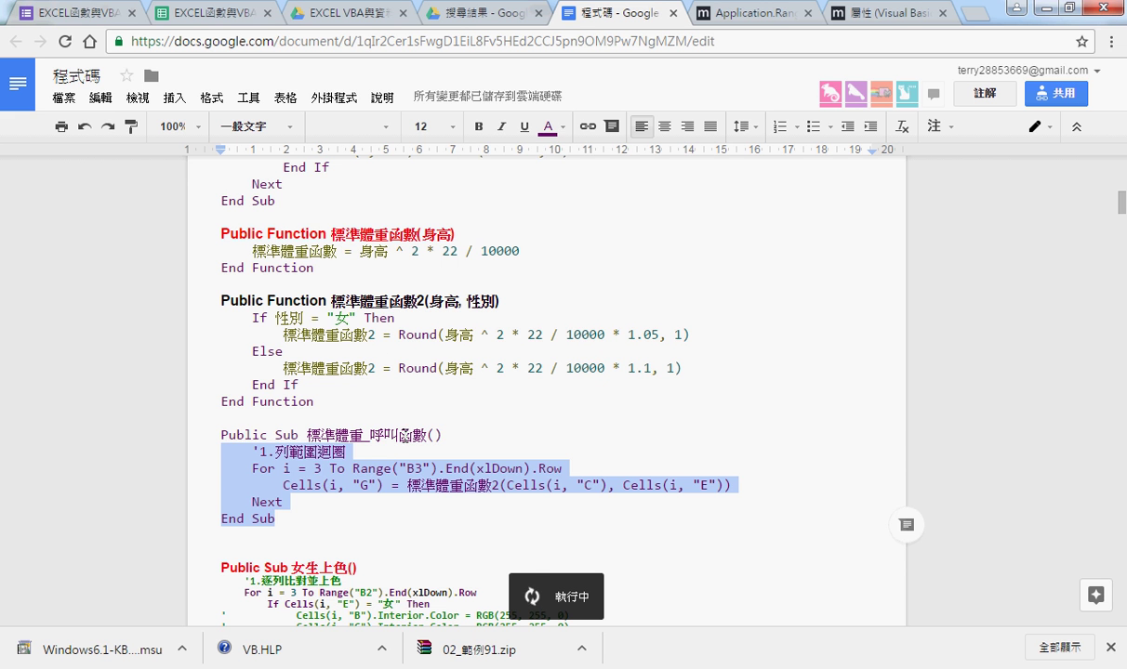
Set the pasted Sub's code to 12 pt font size
drag(443, 434, 212, 427)
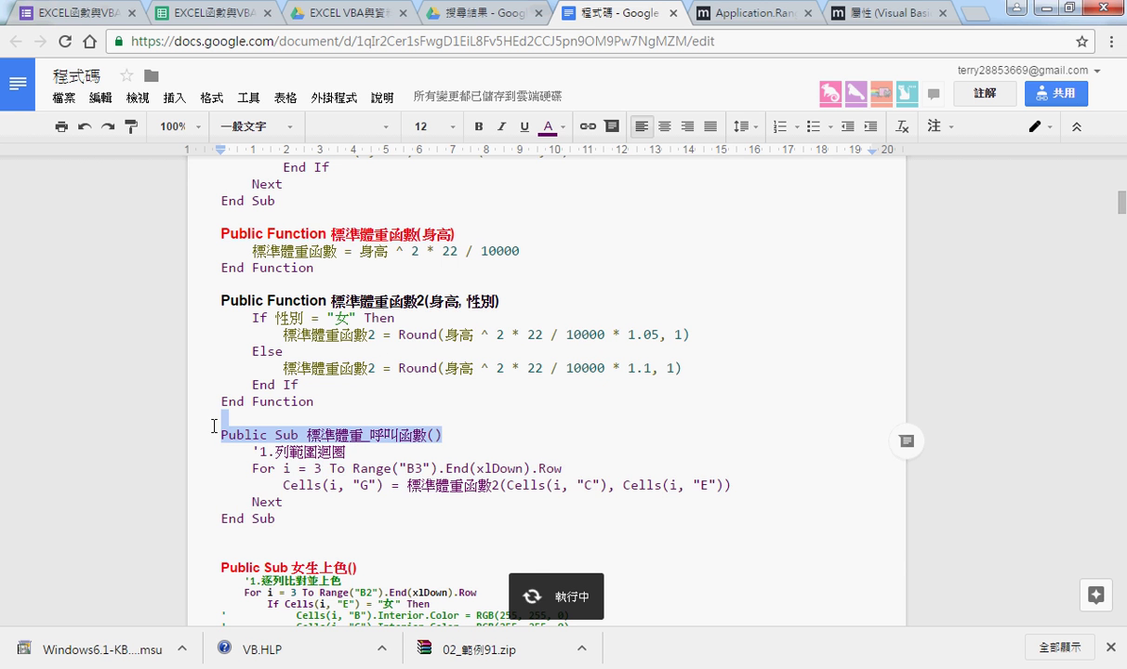
drag(262, 494, 218, 446)
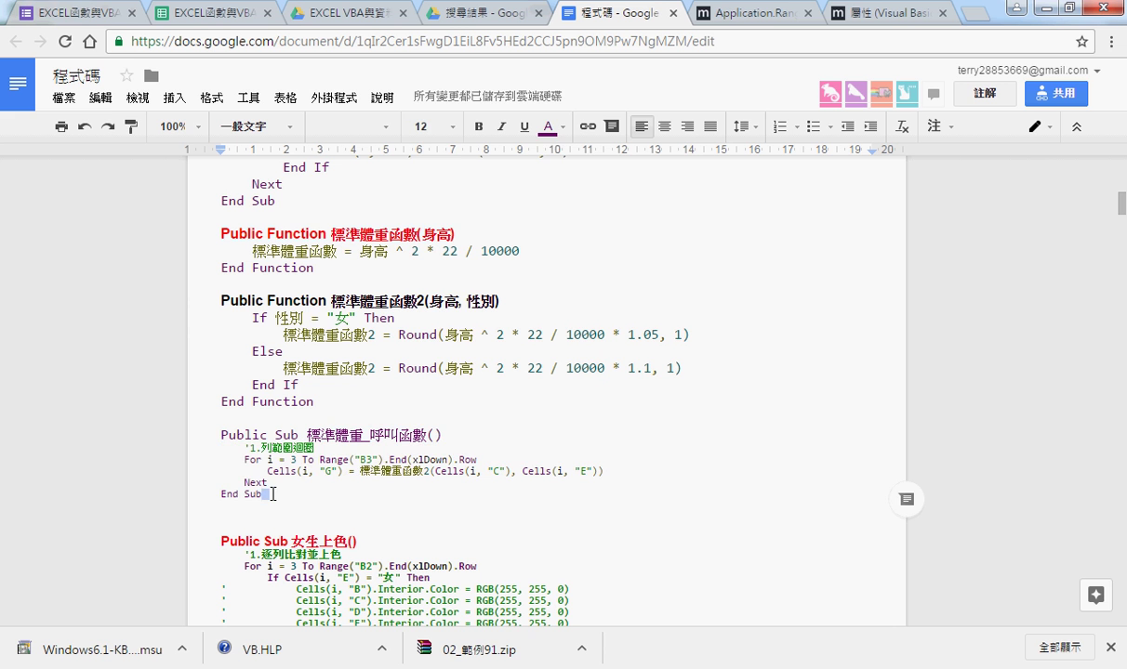
click(429, 126)
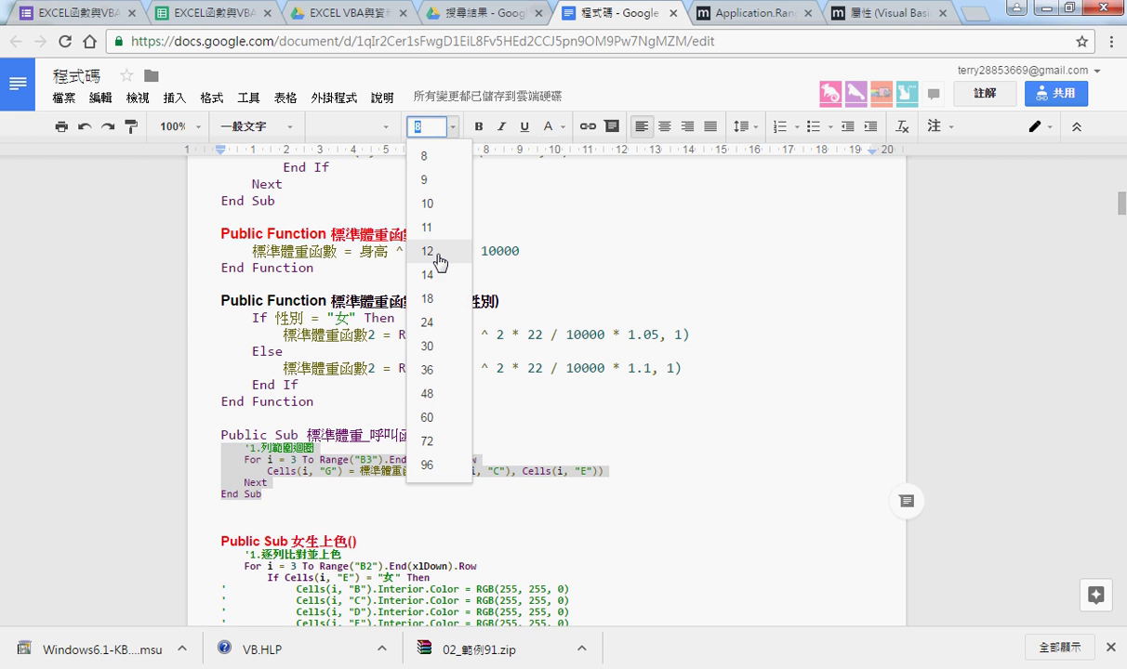
click(435, 250)
click(428, 419)
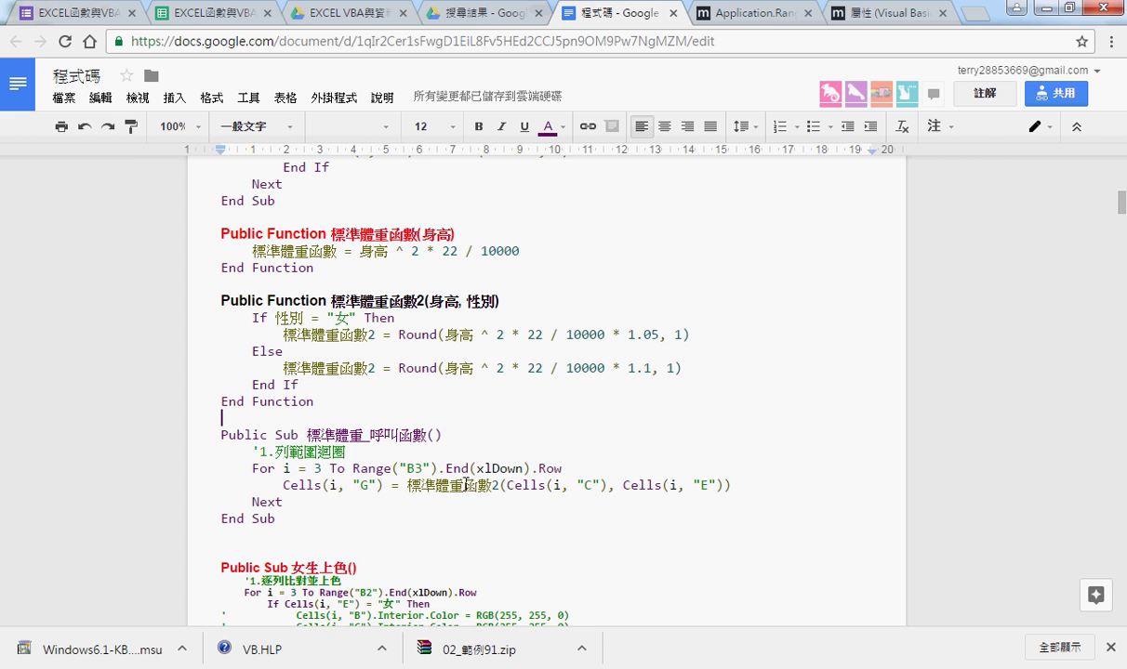
Scroll the notes down to the 建立自訂表單 heading, then return to the Excel workbook 問題01
scroll(444, 460, down, 3)
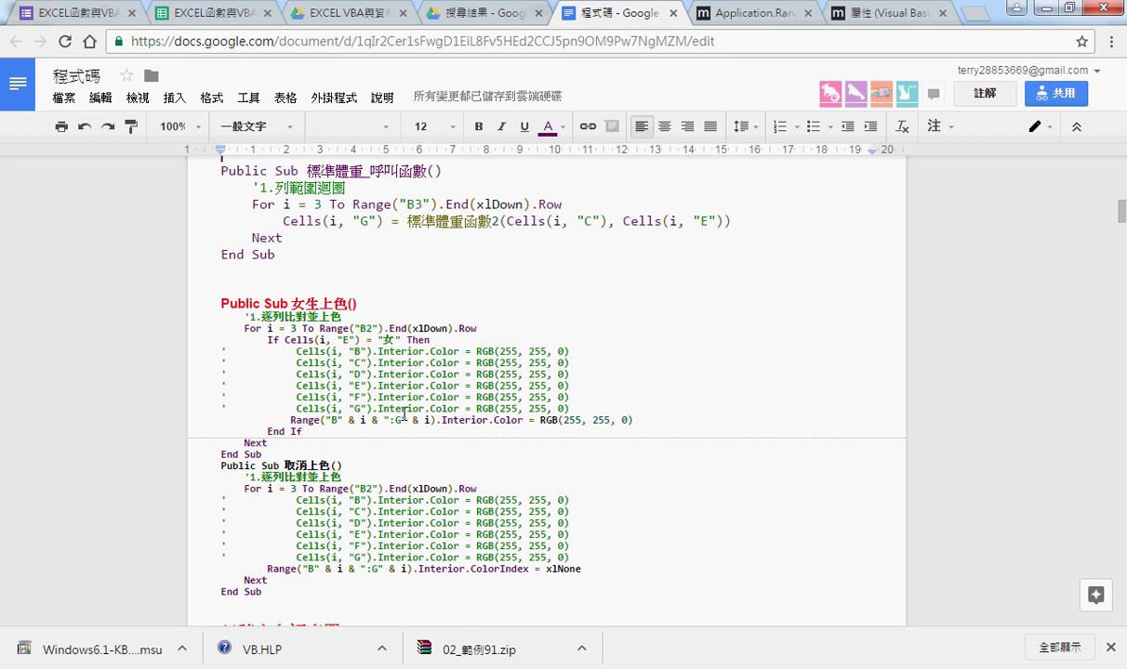
scroll(404, 414, down, 4)
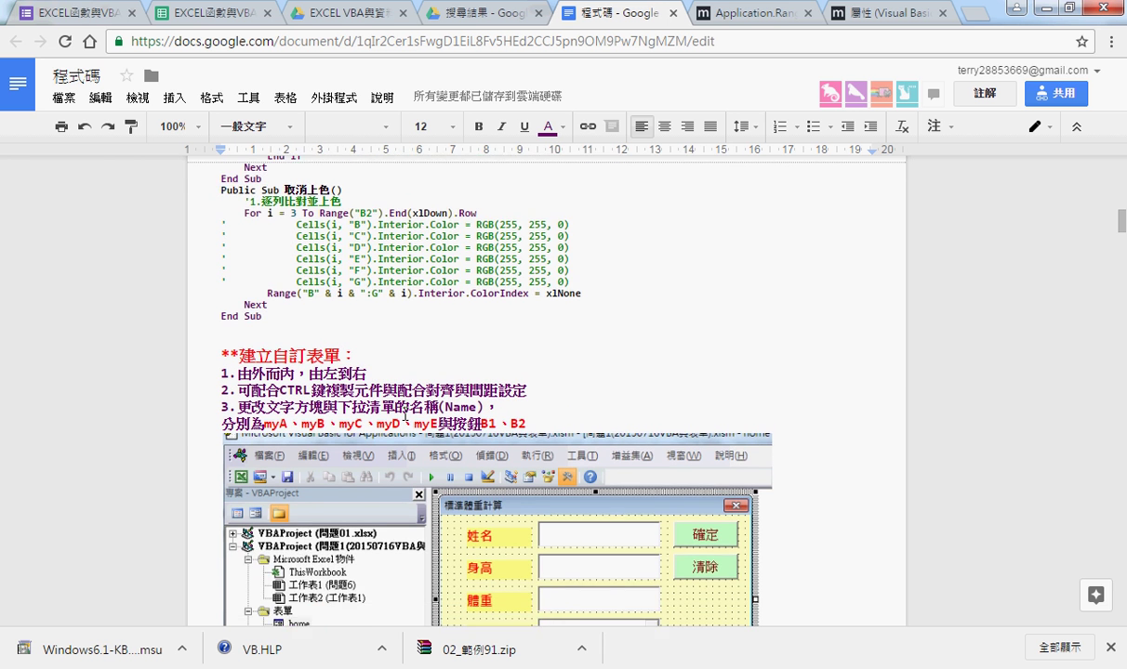
scroll(403, 415, down, 1)
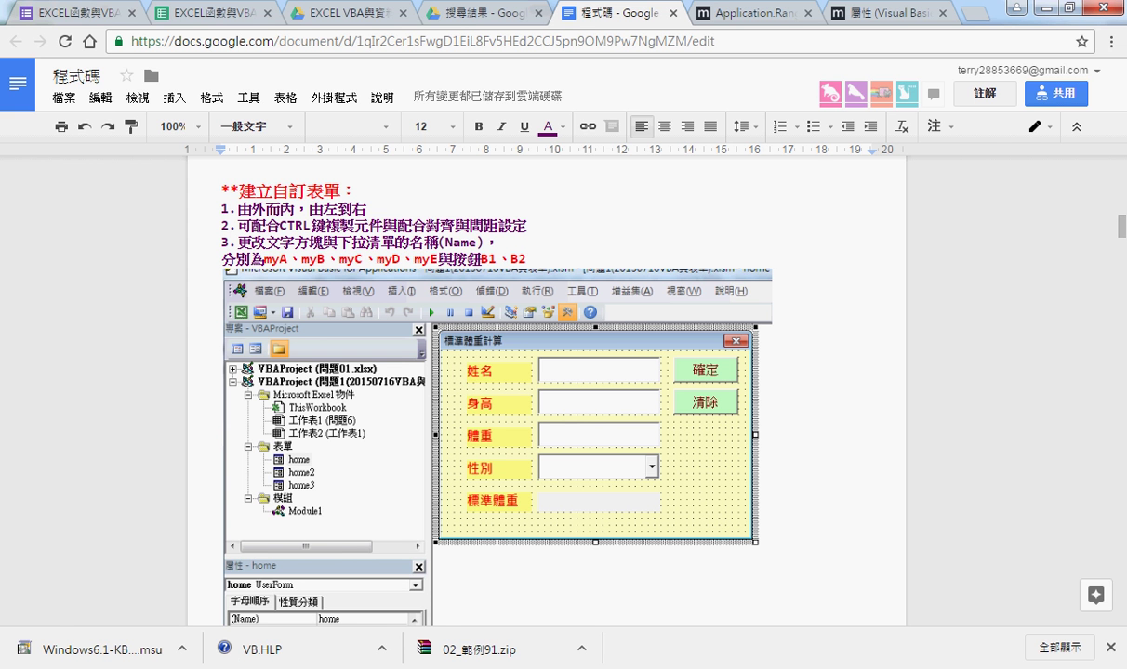
mouse_move(227, 662)
click(209, 636)
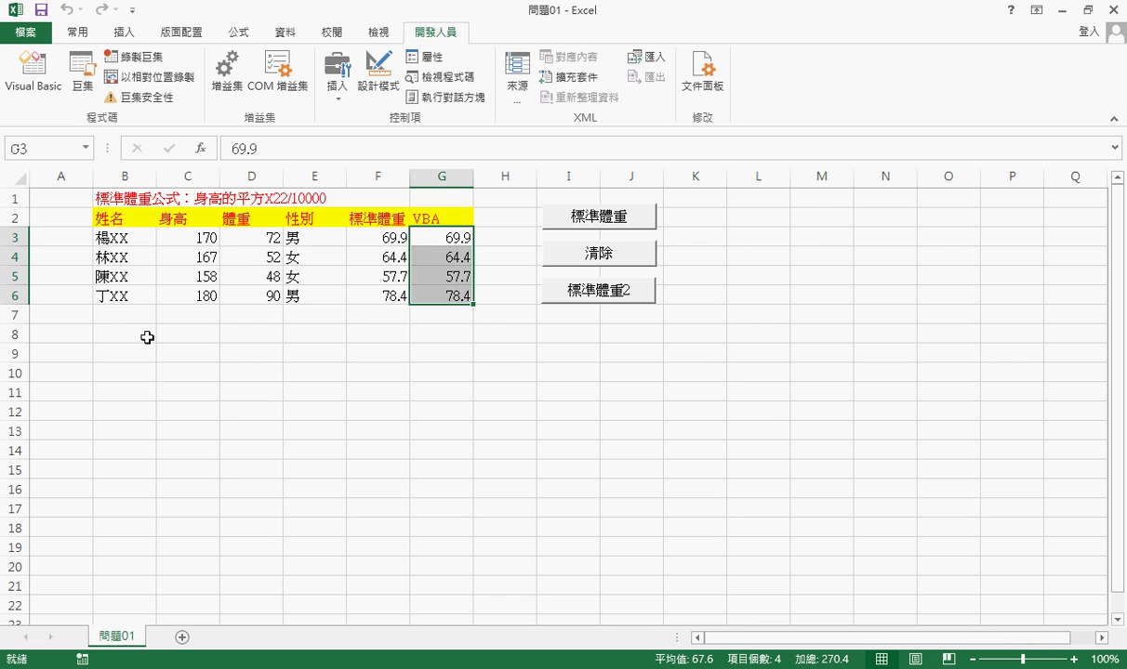
Select B7:F7 and draw red pen marks down the 性別 column of the table
drag(114, 315, 390, 319)
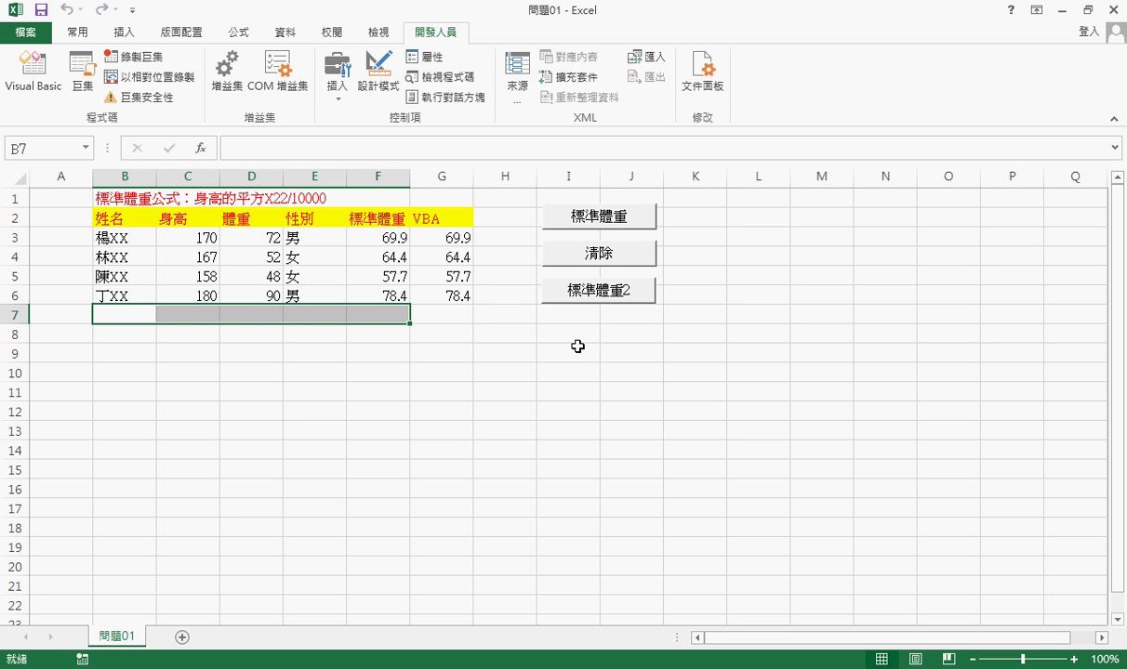
drag(333, 237, 344, 420)
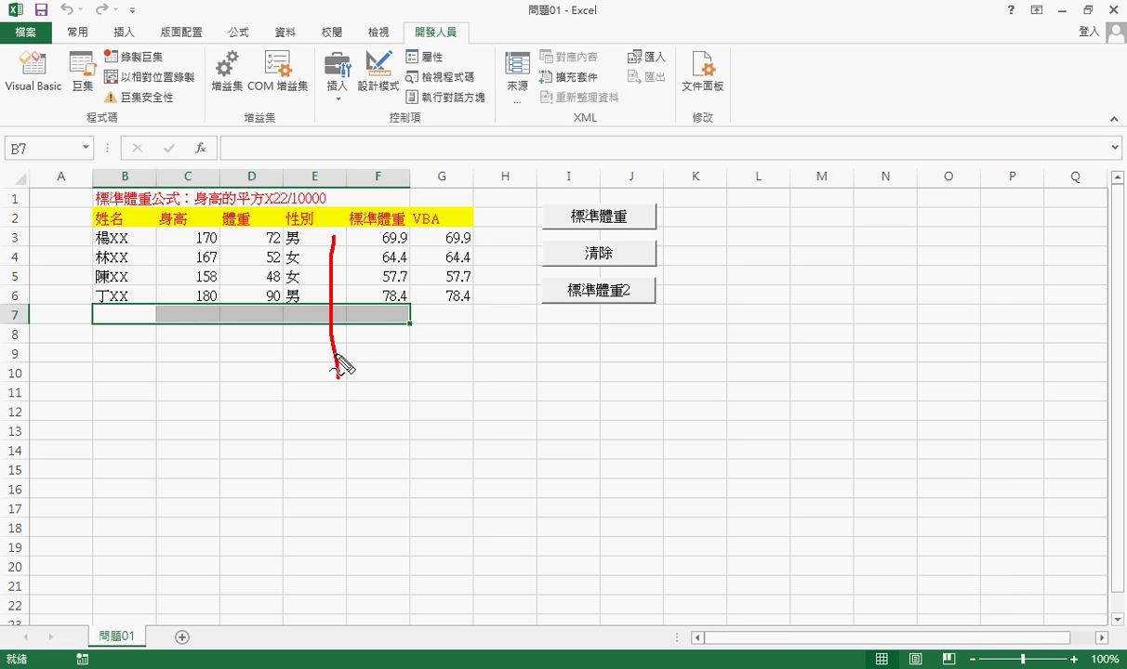
mouse_move(363, 203)
mouse_down()
mouse_move(587, 203)
mouse_move(621, 405)
mouse_move(372, 437)
mouse_up()
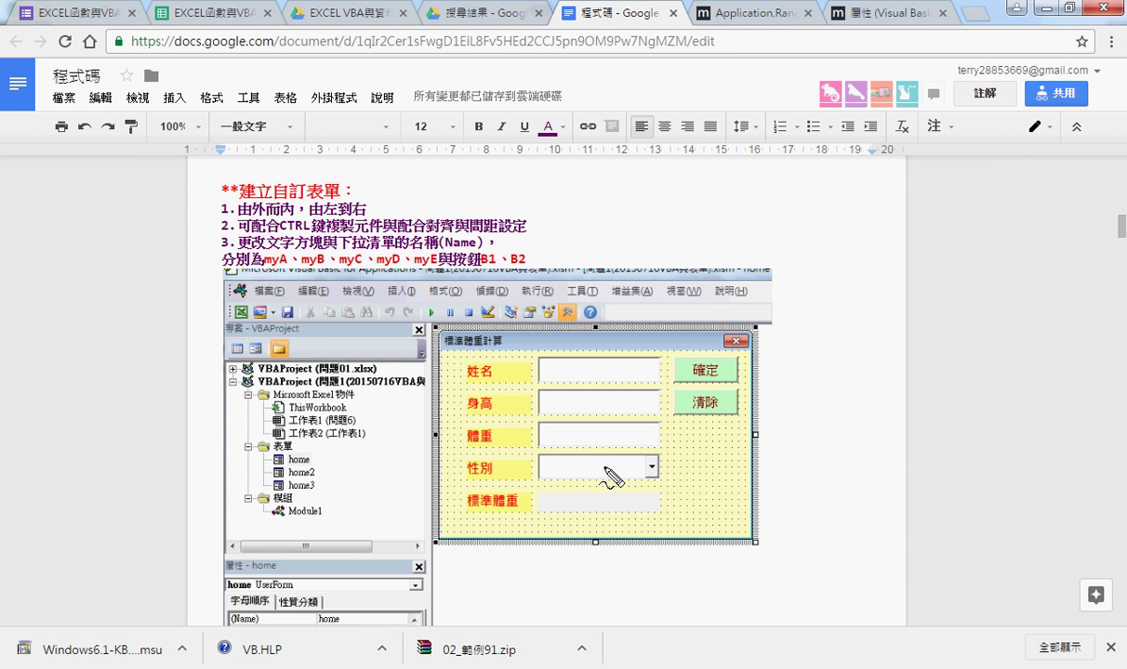
mouse_move(426, 307)
mouse_down()
mouse_move(437, 539)
mouse_move(770, 304)
mouse_move(425, 563)
mouse_up()
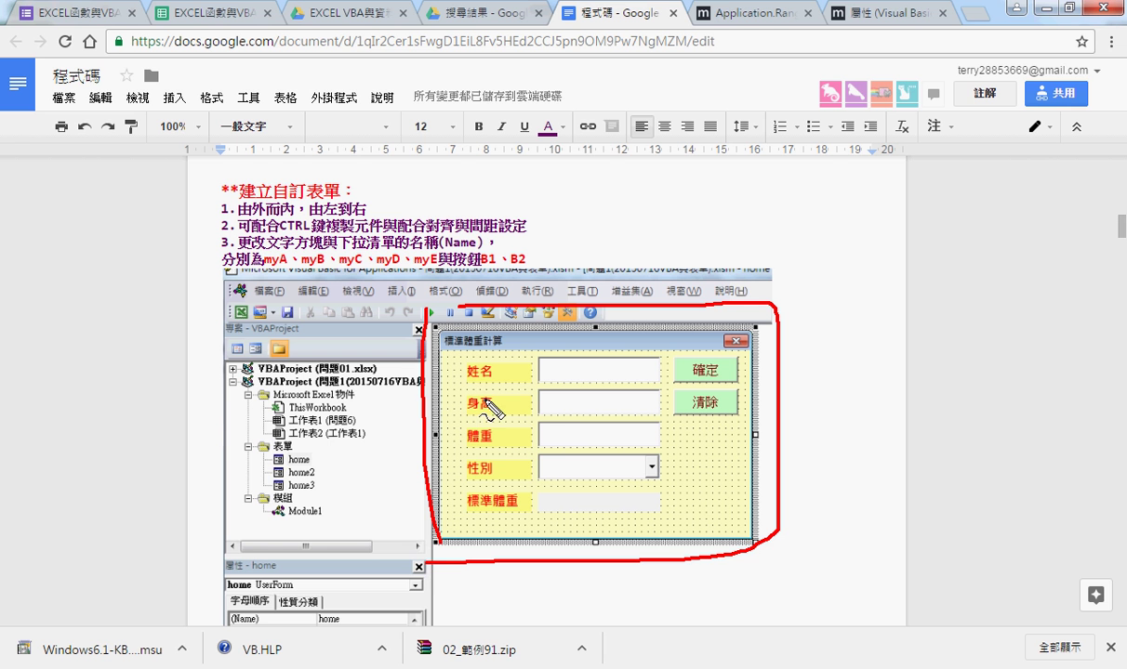
drag(320, 452, 312, 471)
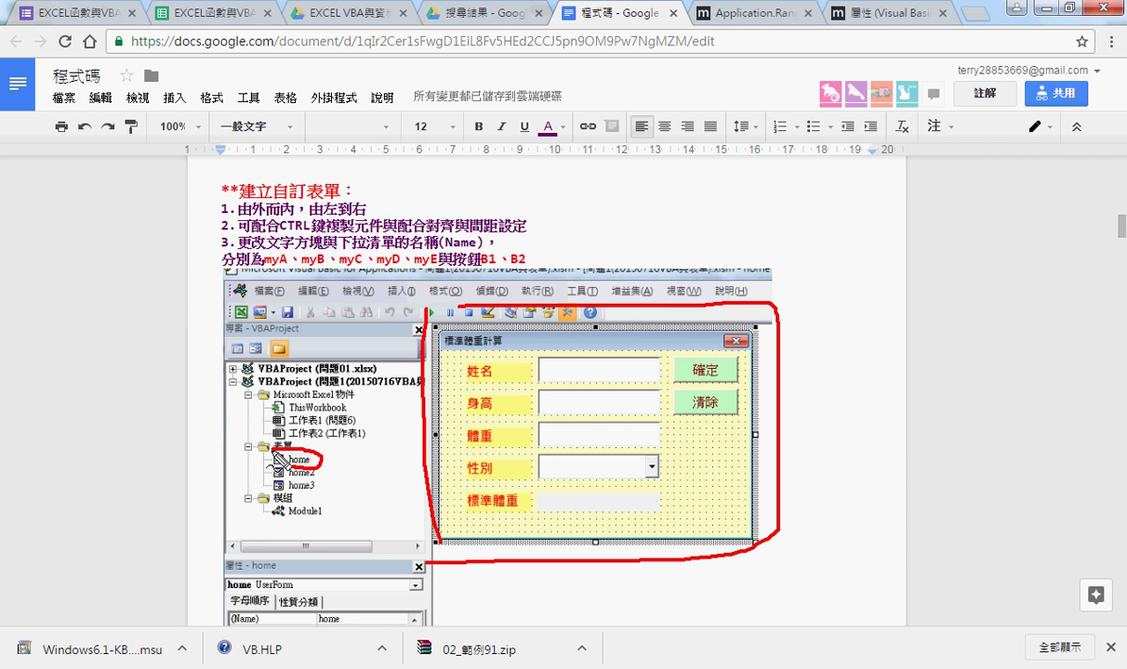
drag(444, 353, 509, 352)
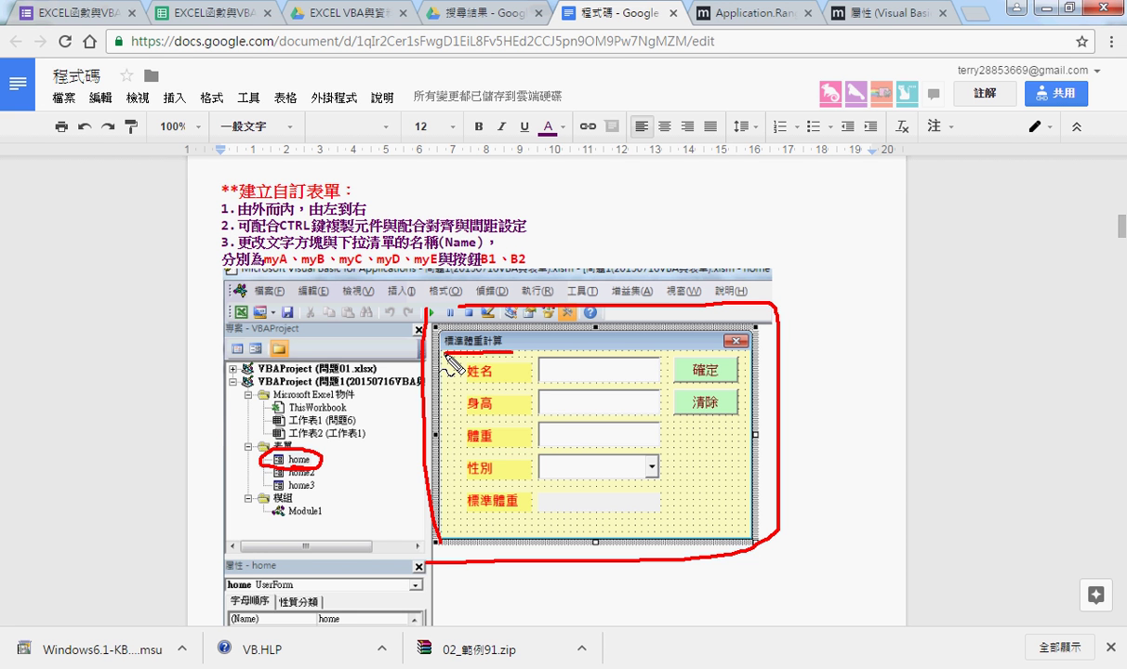
key(Escape)
scroll(444, 354, up, 3)
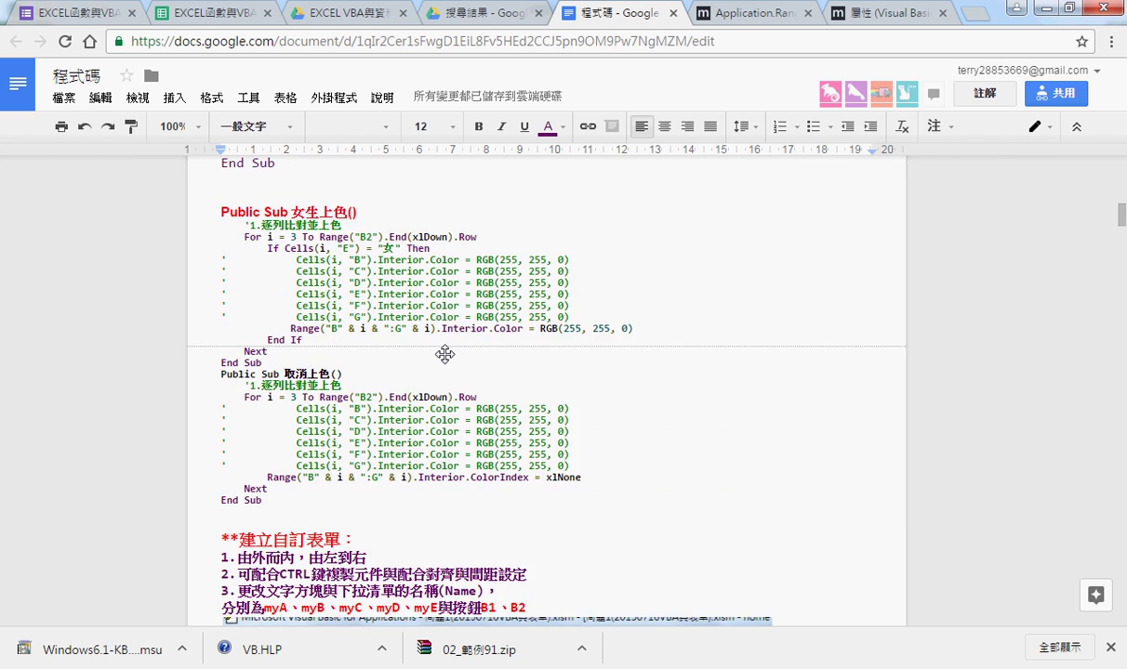
scroll(444, 355, down, 5)
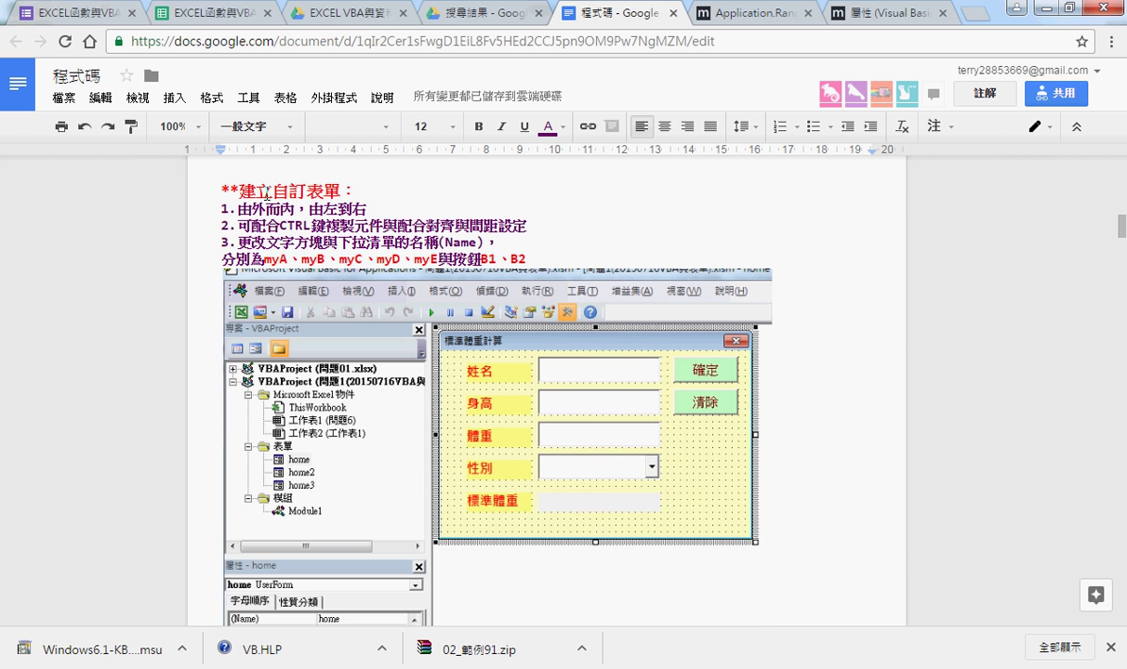
drag(272, 191, 339, 191)
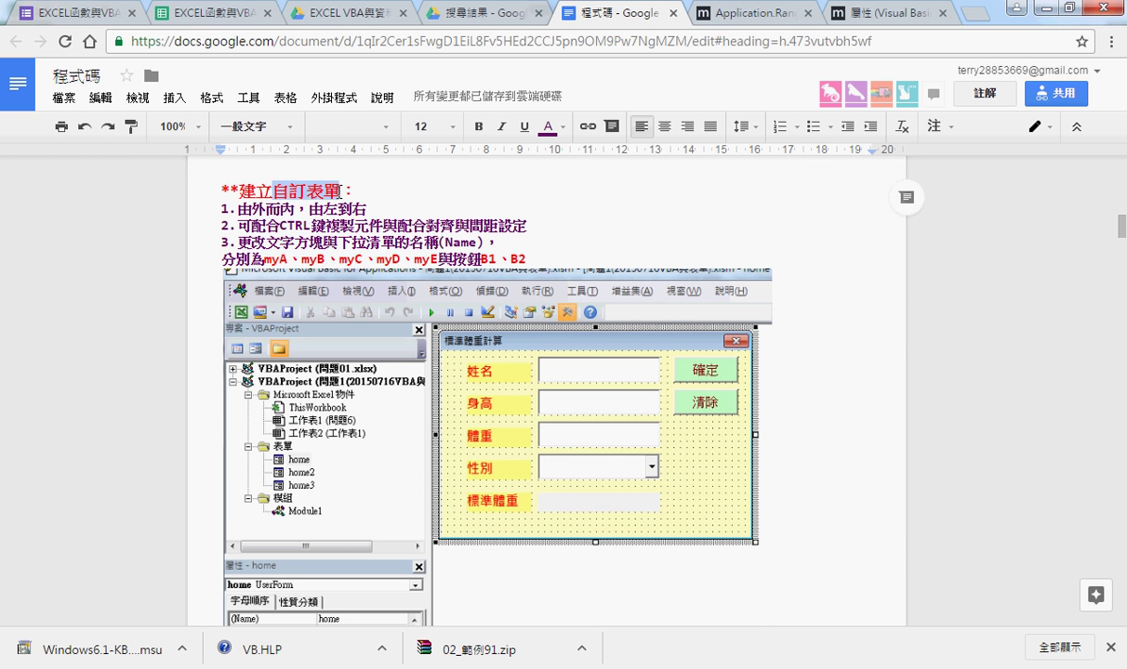